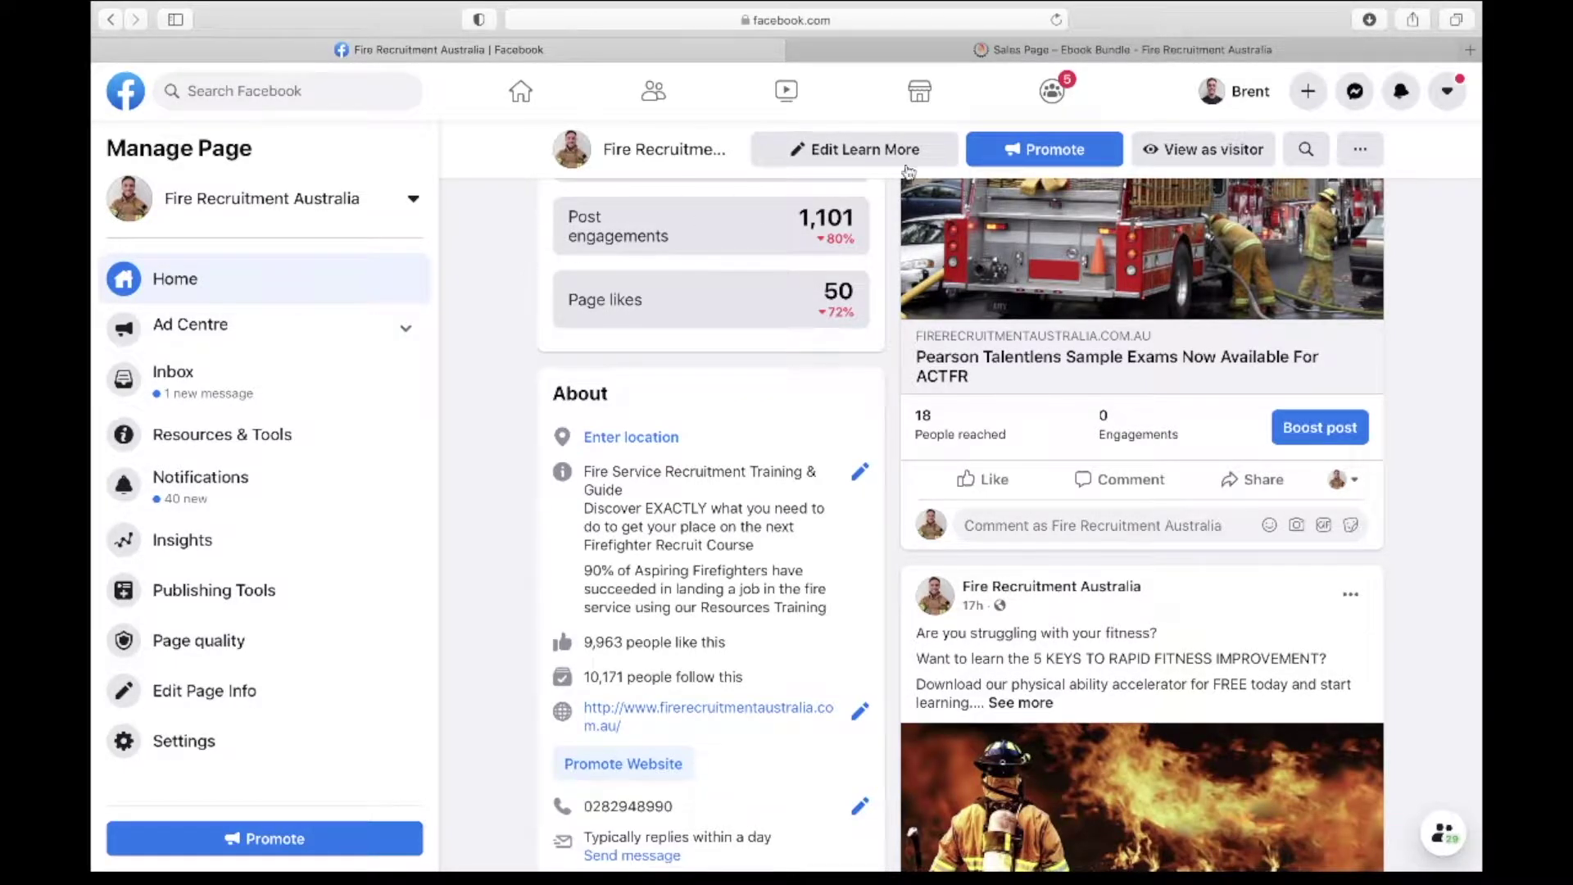
Switch to the Ebook Bundle sales page and scroll down to its list of included guides.
left_click(1122, 49)
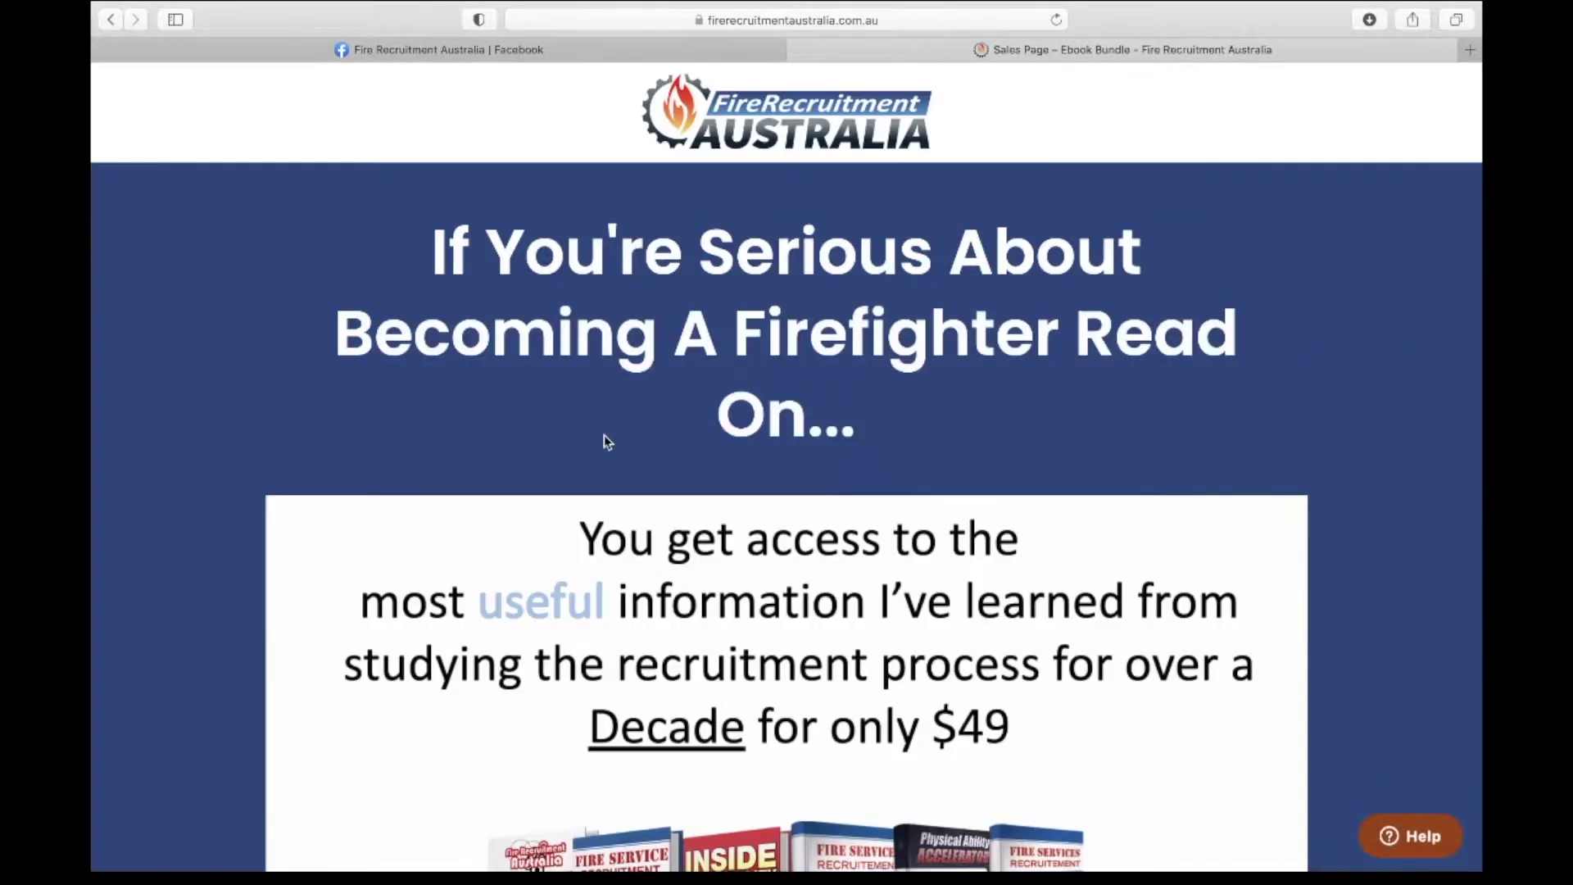
scroll(1242, 442, "down", 10)
scroll(1242, 442, "down", 3)
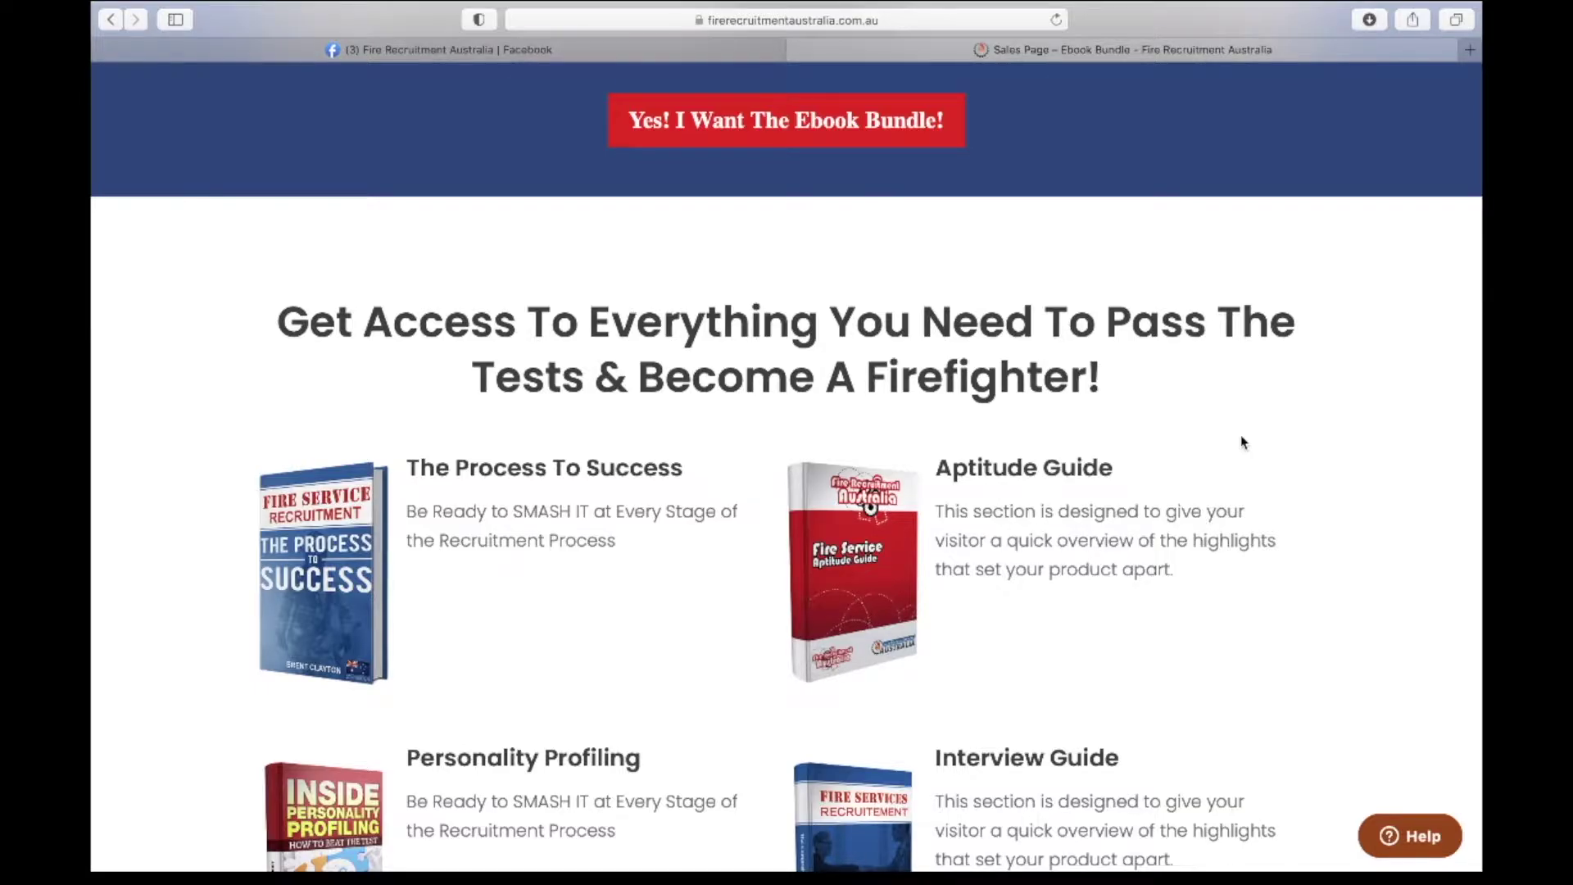
scroll(1243, 442, "down", 6)
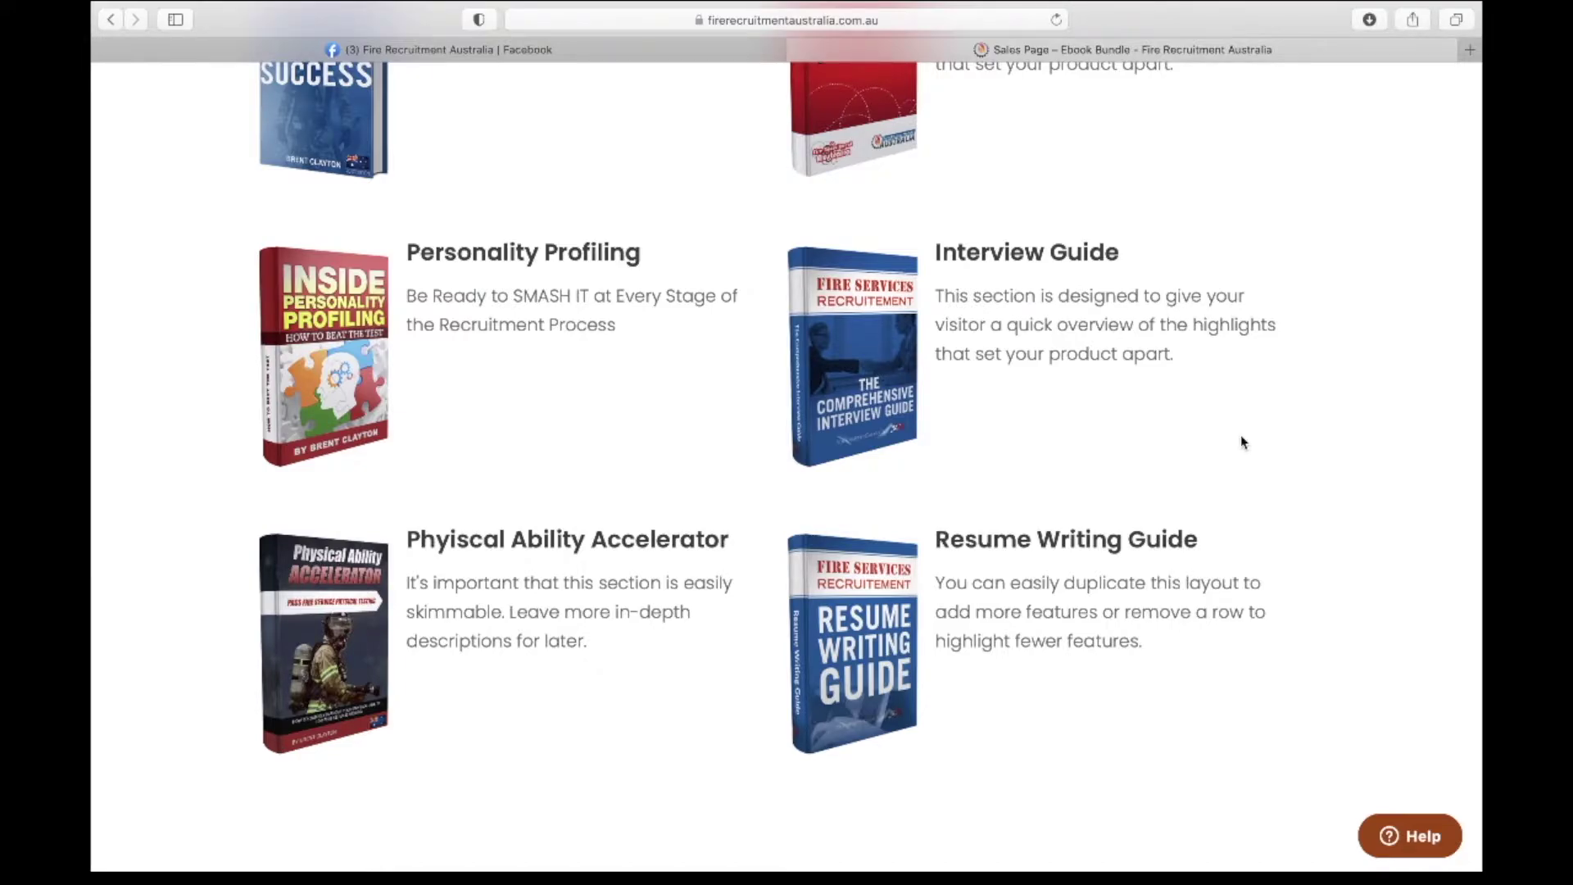
scroll(1241, 442, "up", 3)
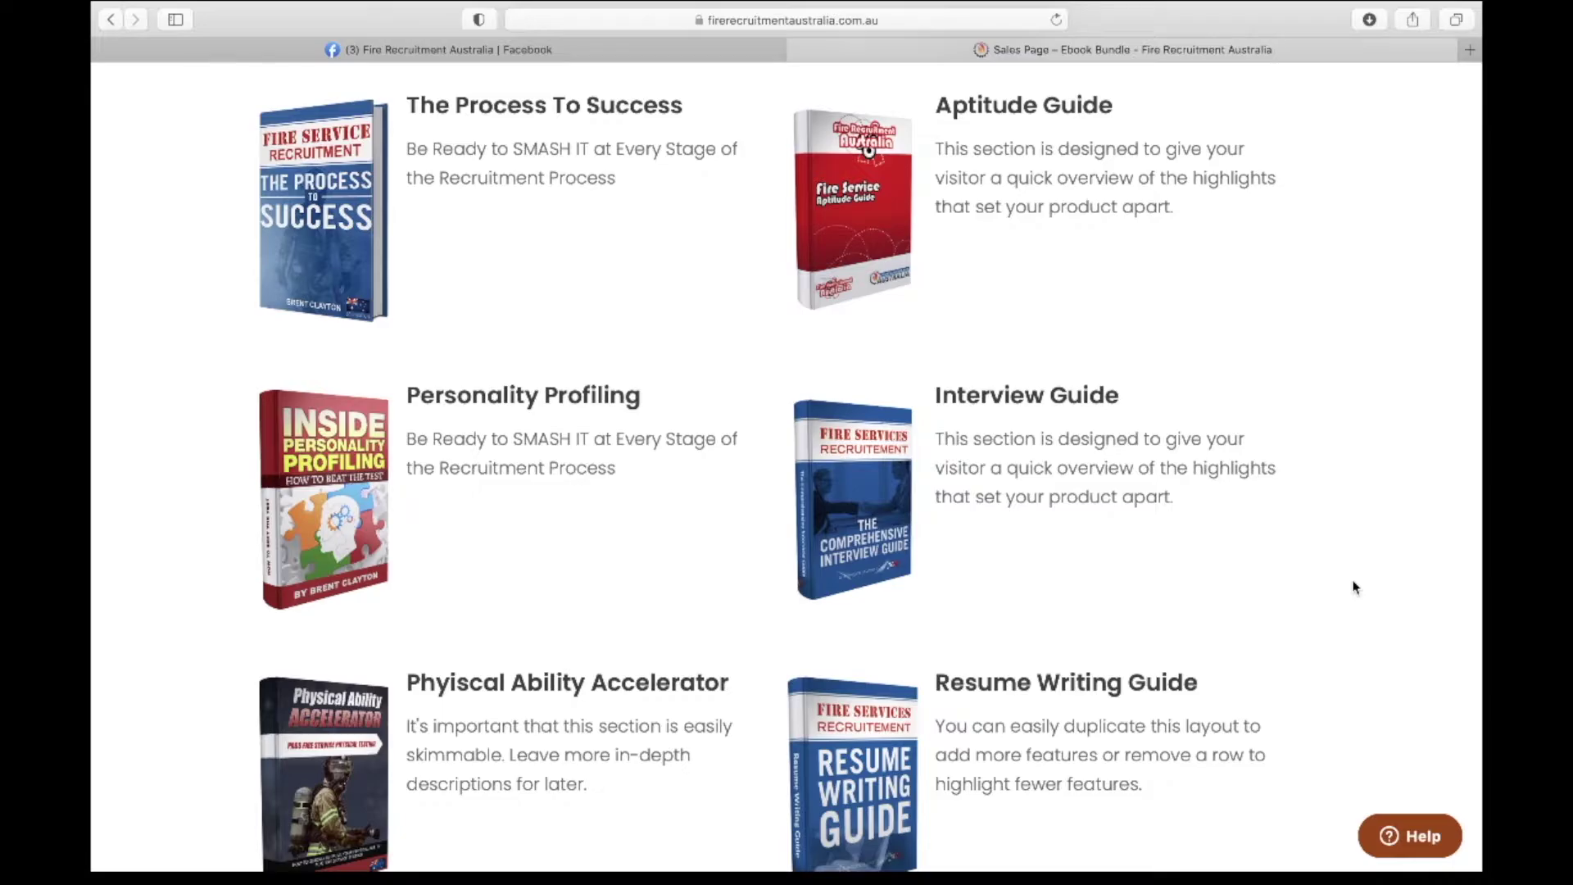
scroll(1353, 587, "down", 3)
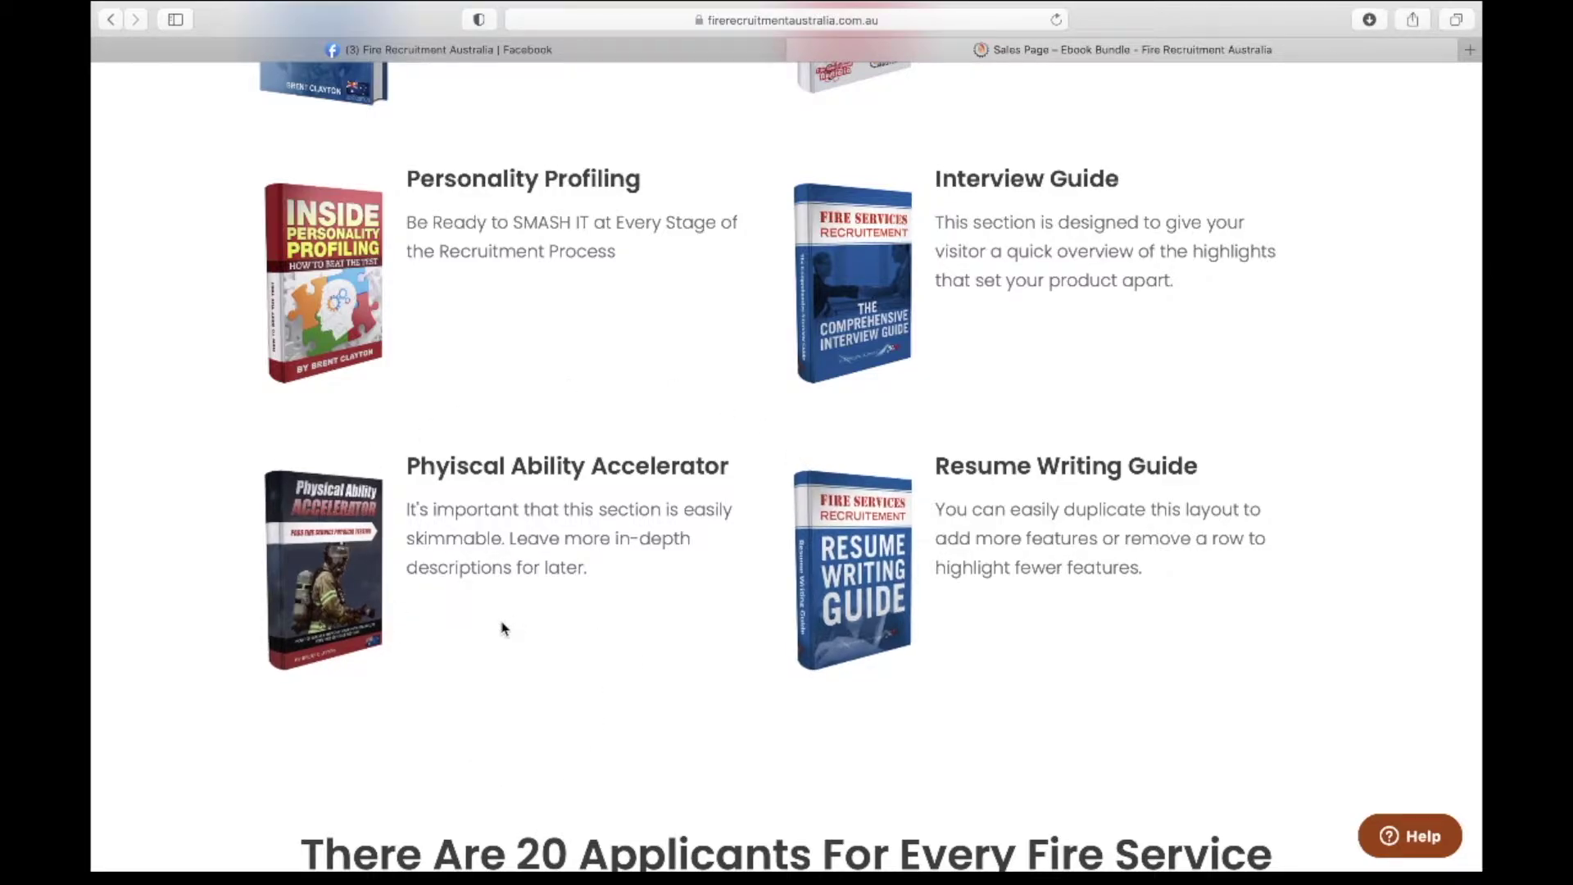
scroll(502, 629, "up", 3)
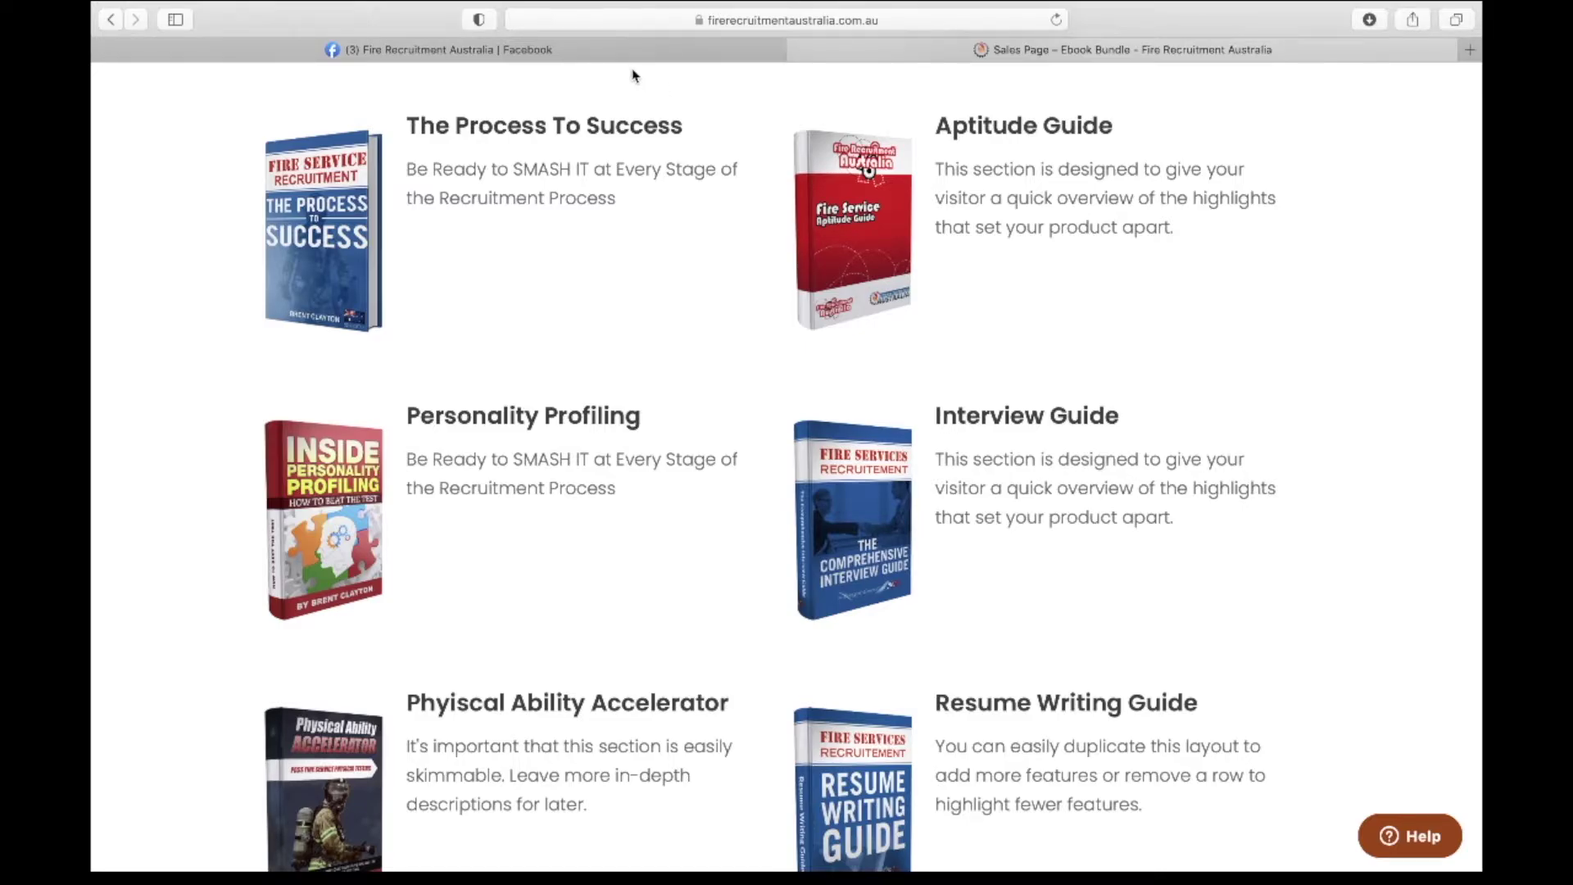
mouse_move(629, 48)
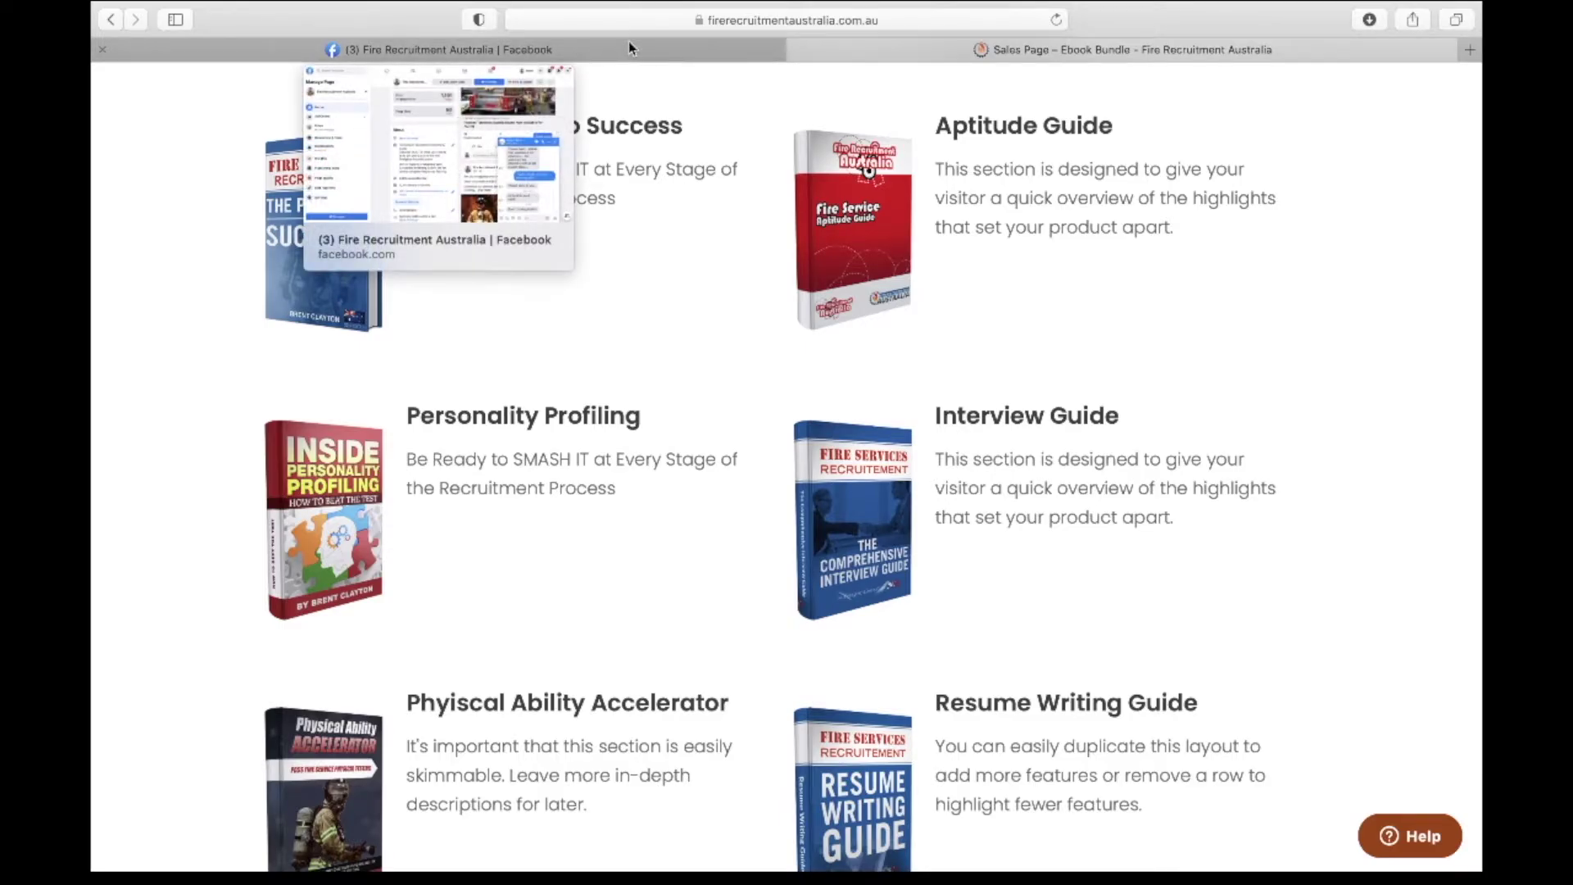
Return to the Facebook page, close the Messenger chat, and find the pinned post.
left_click(629, 48)
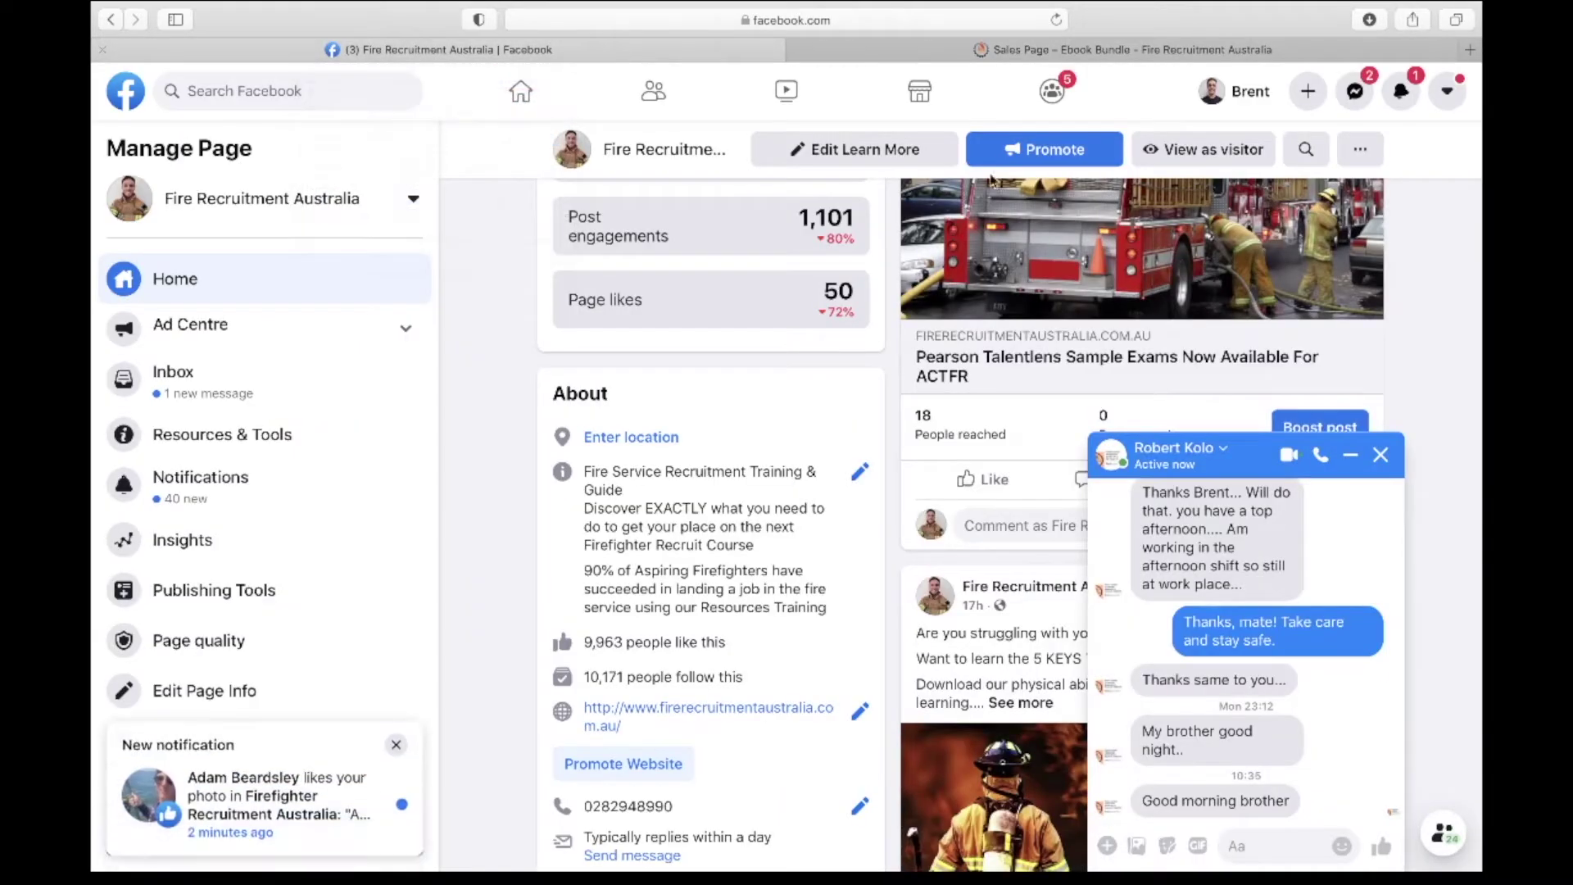
left_click(1381, 455)
scroll(1401, 412, "down", 3)
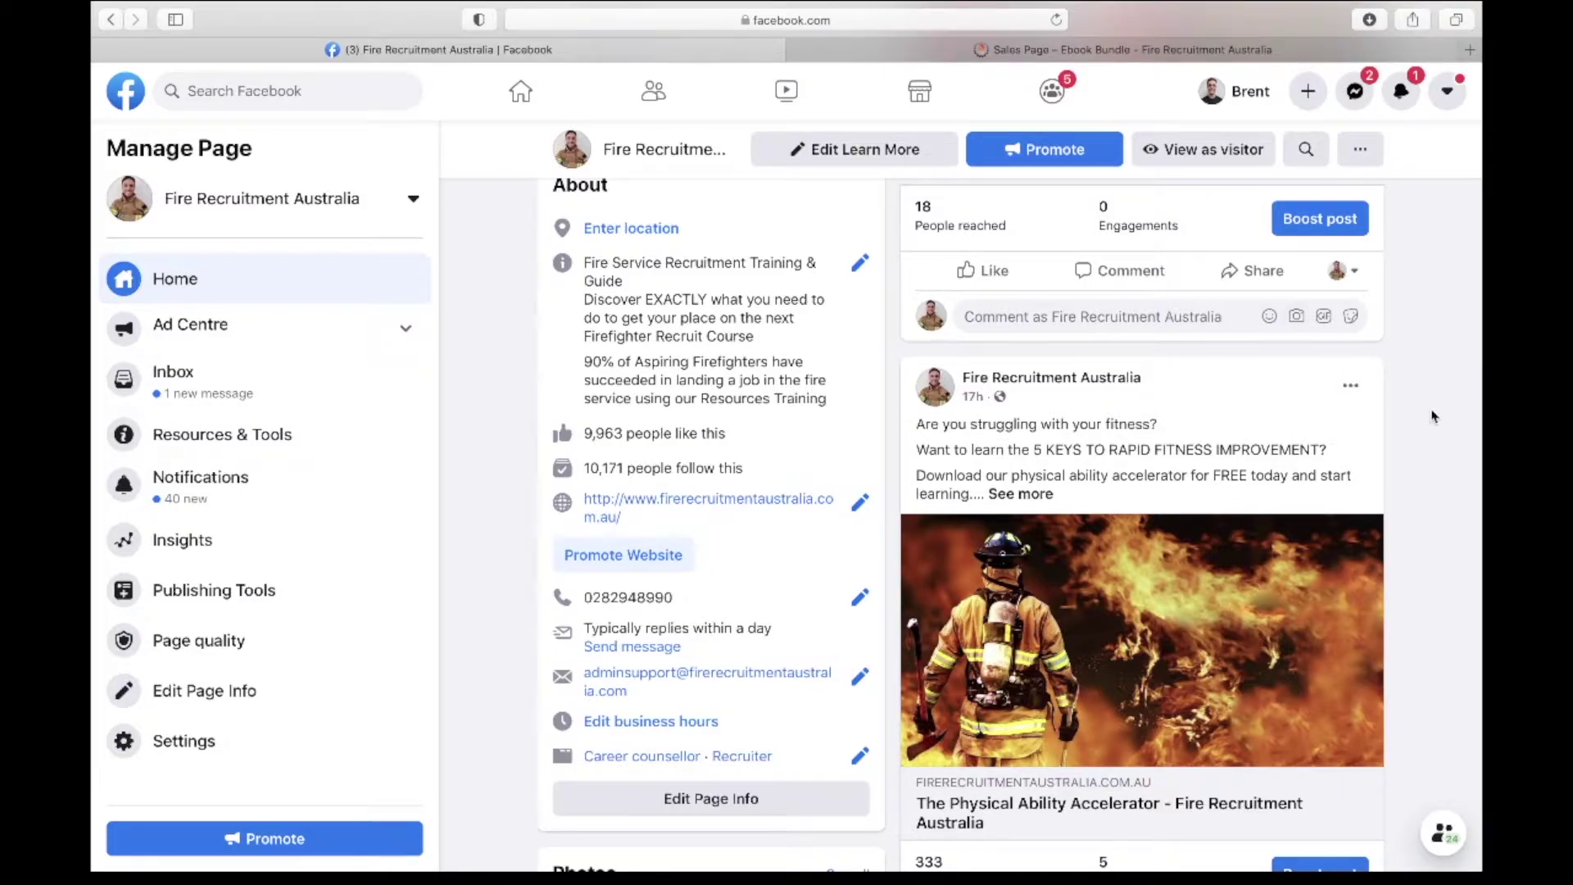
scroll(1432, 417, "up", 1)
scroll(1431, 416, "up", 15)
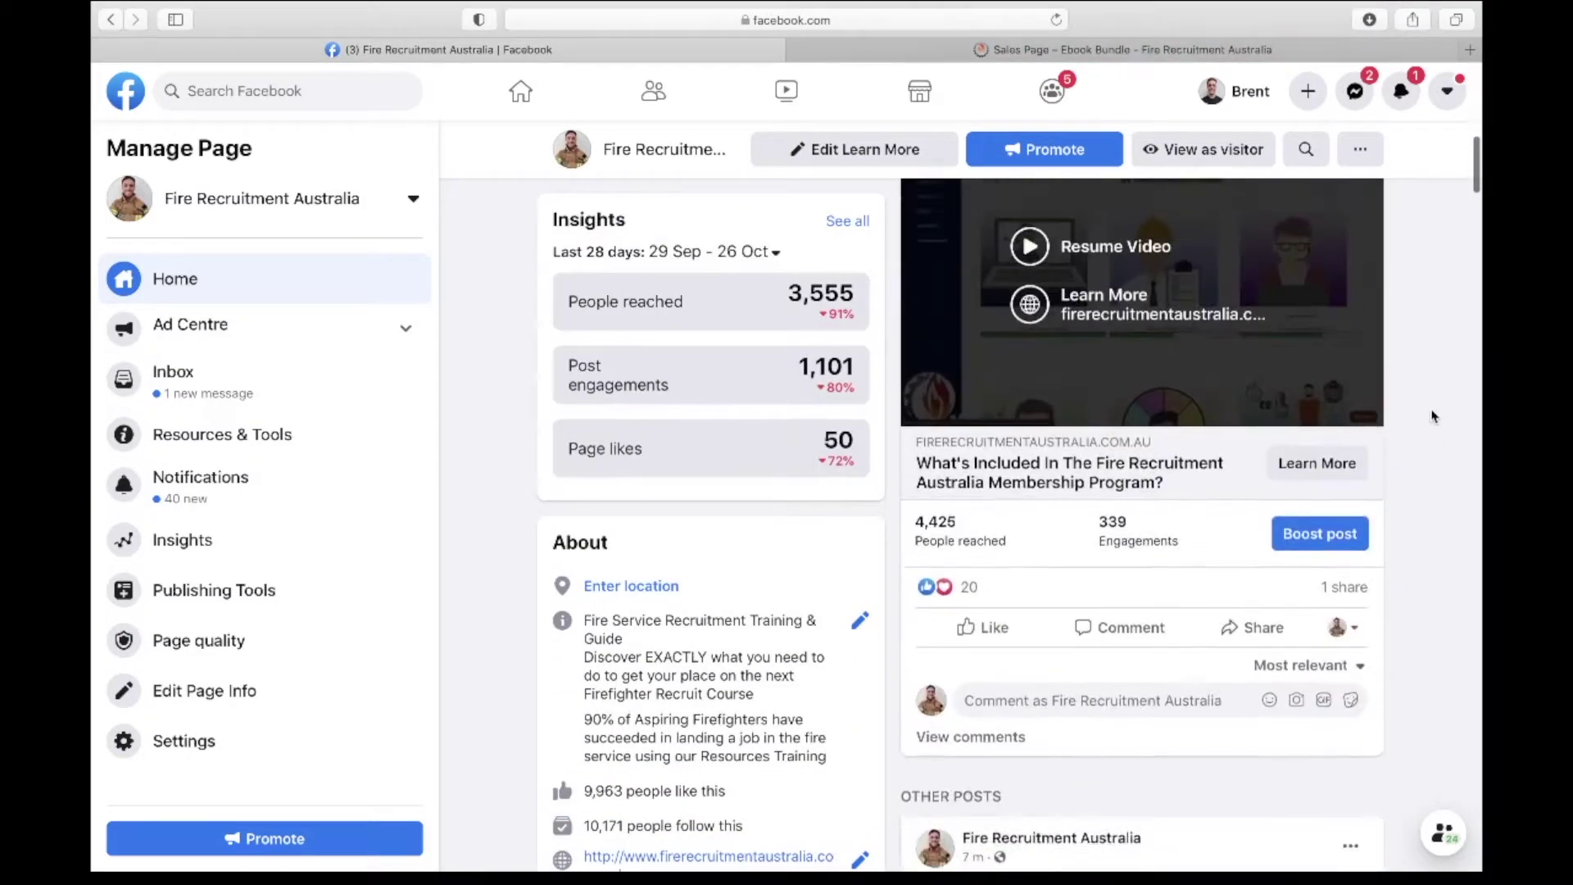
scroll(1432, 417, "down", 5)
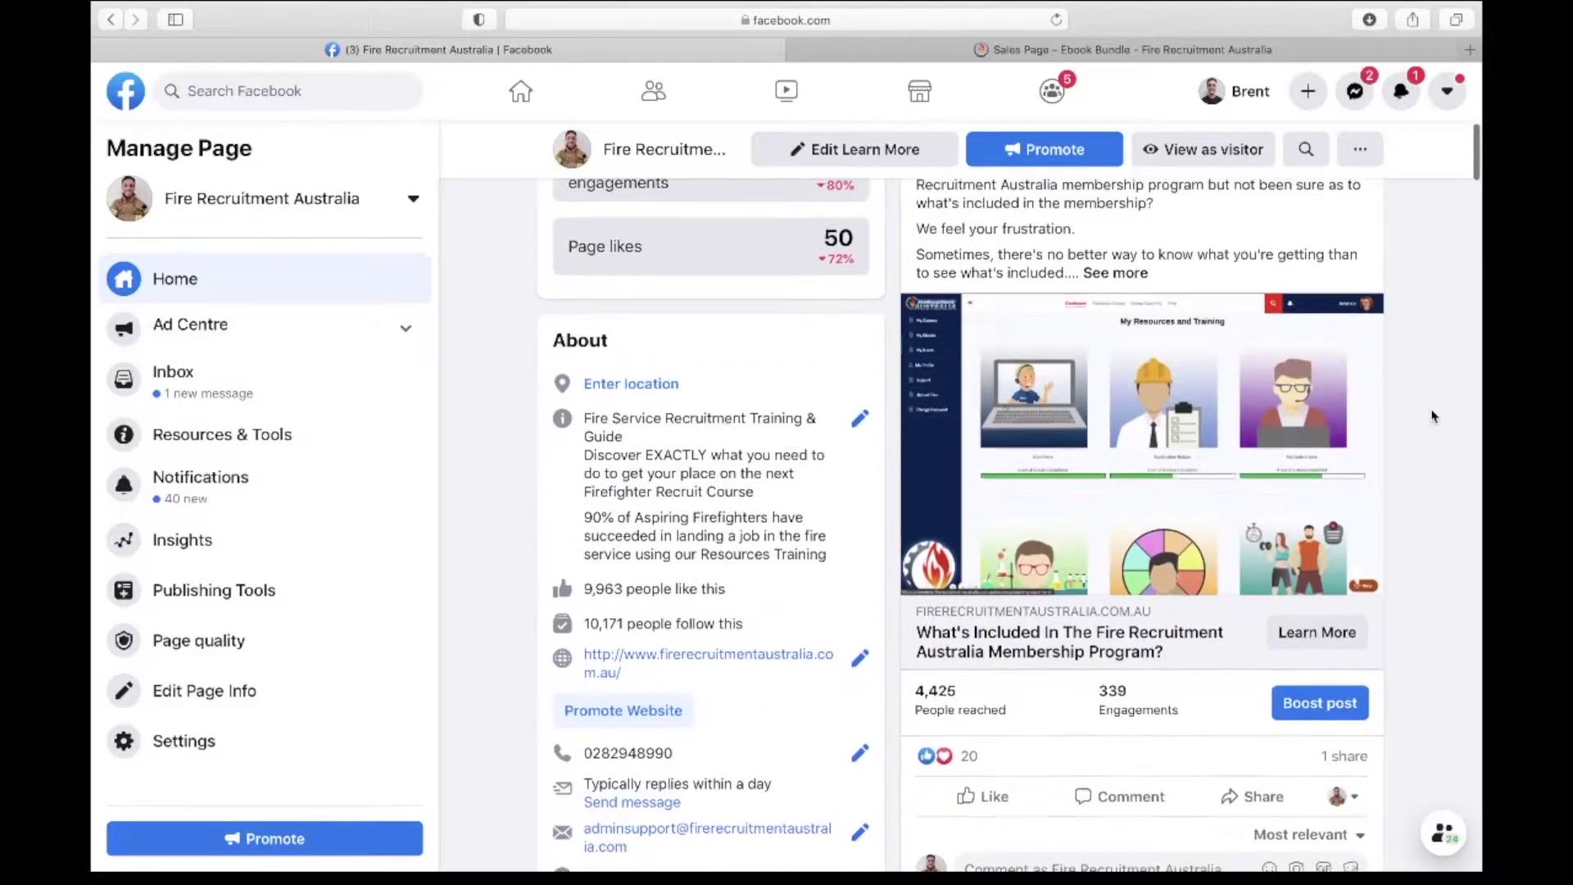
scroll(1429, 414, "up", 5)
scroll(1375, 288, "down", 4)
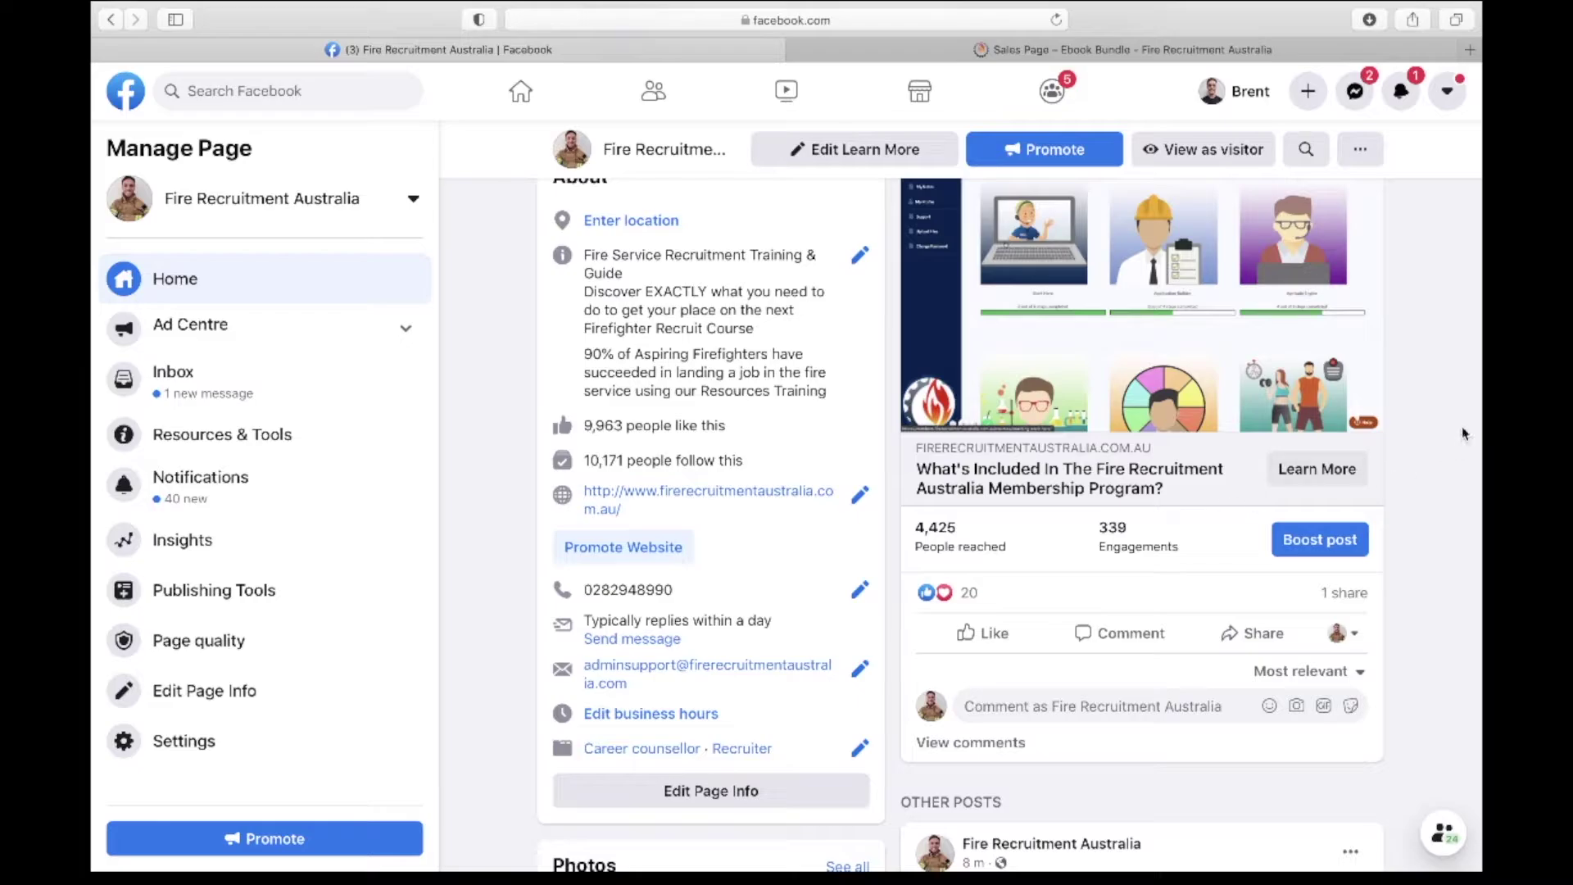
scroll(1431, 401, "up", 2)
scroll(1431, 401, "up", 1)
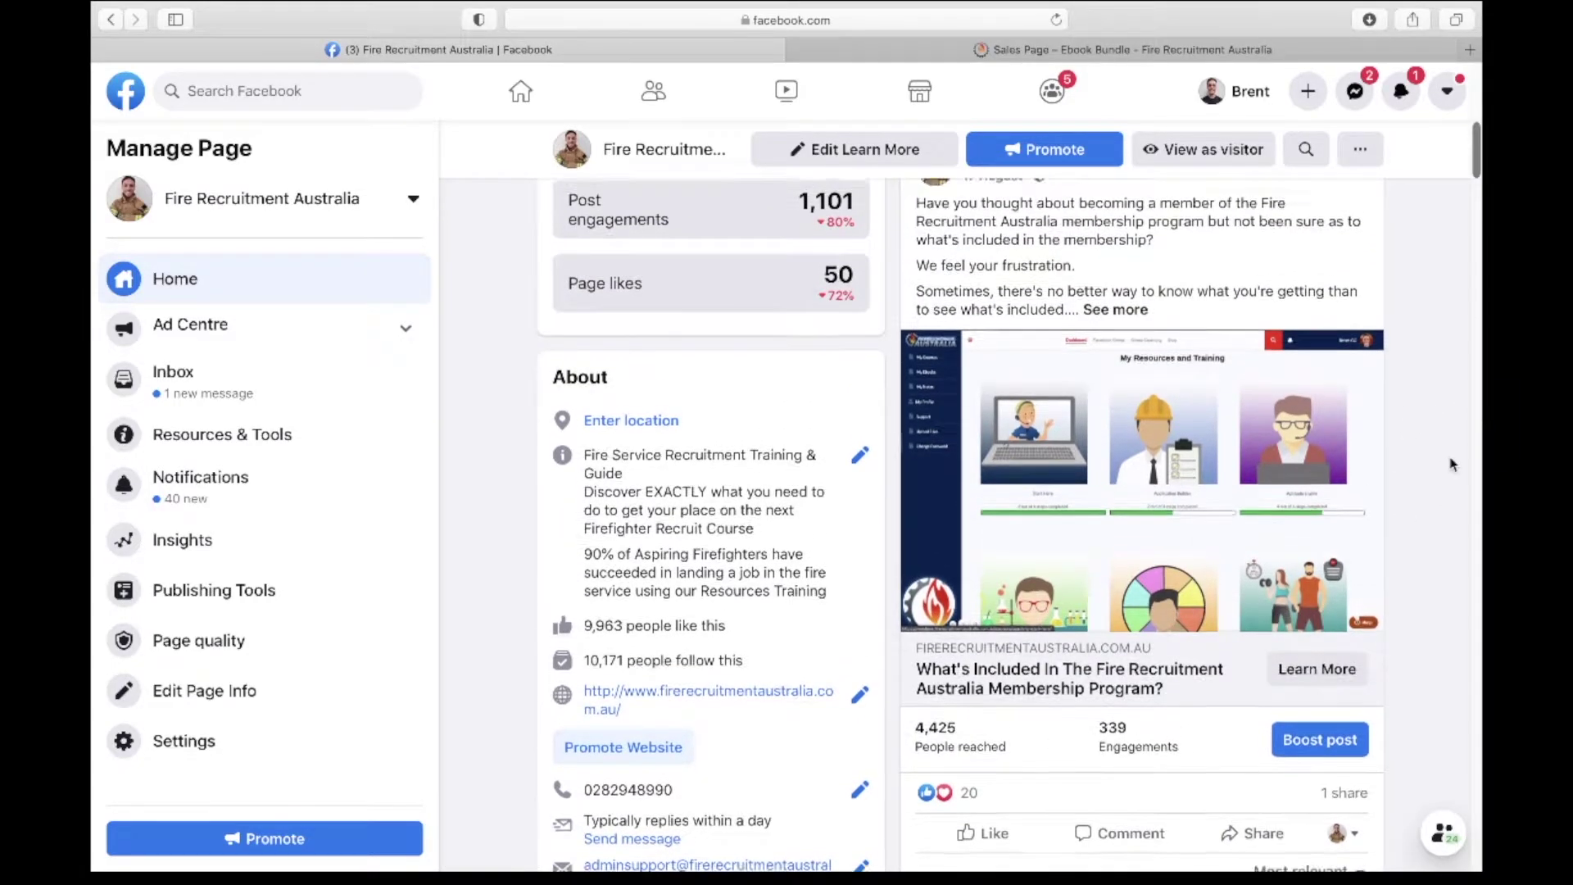
scroll(1452, 465, "up", 3)
Expand the pinned membership post with 'See more' and read its full text.
left_click(1115, 526)
scroll(1360, 534, "down", 2)
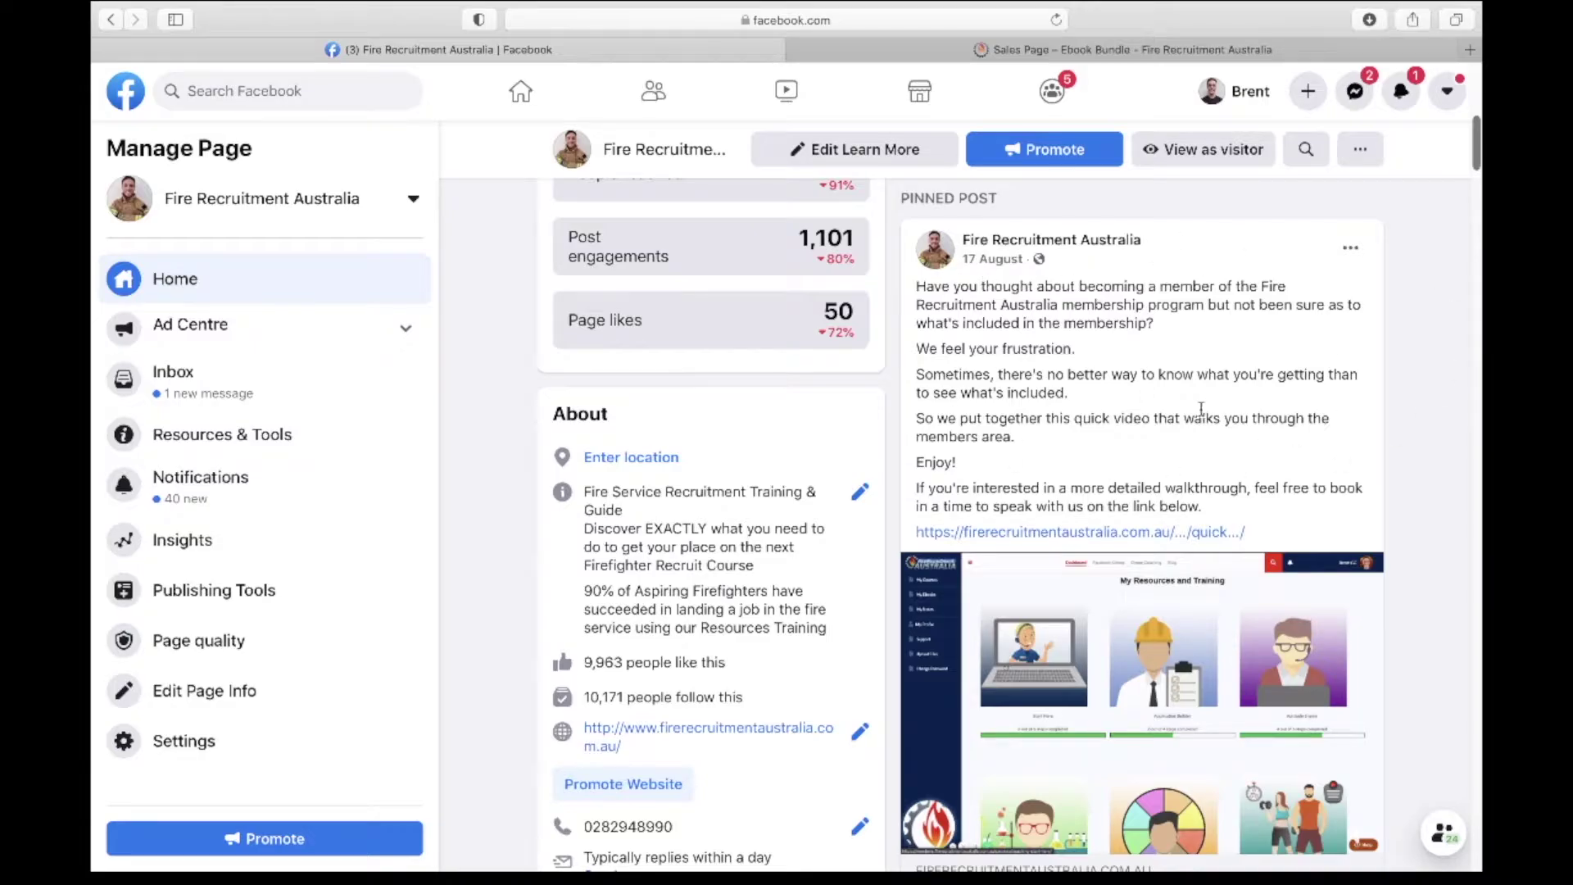
scroll(1429, 514, "down", 3)
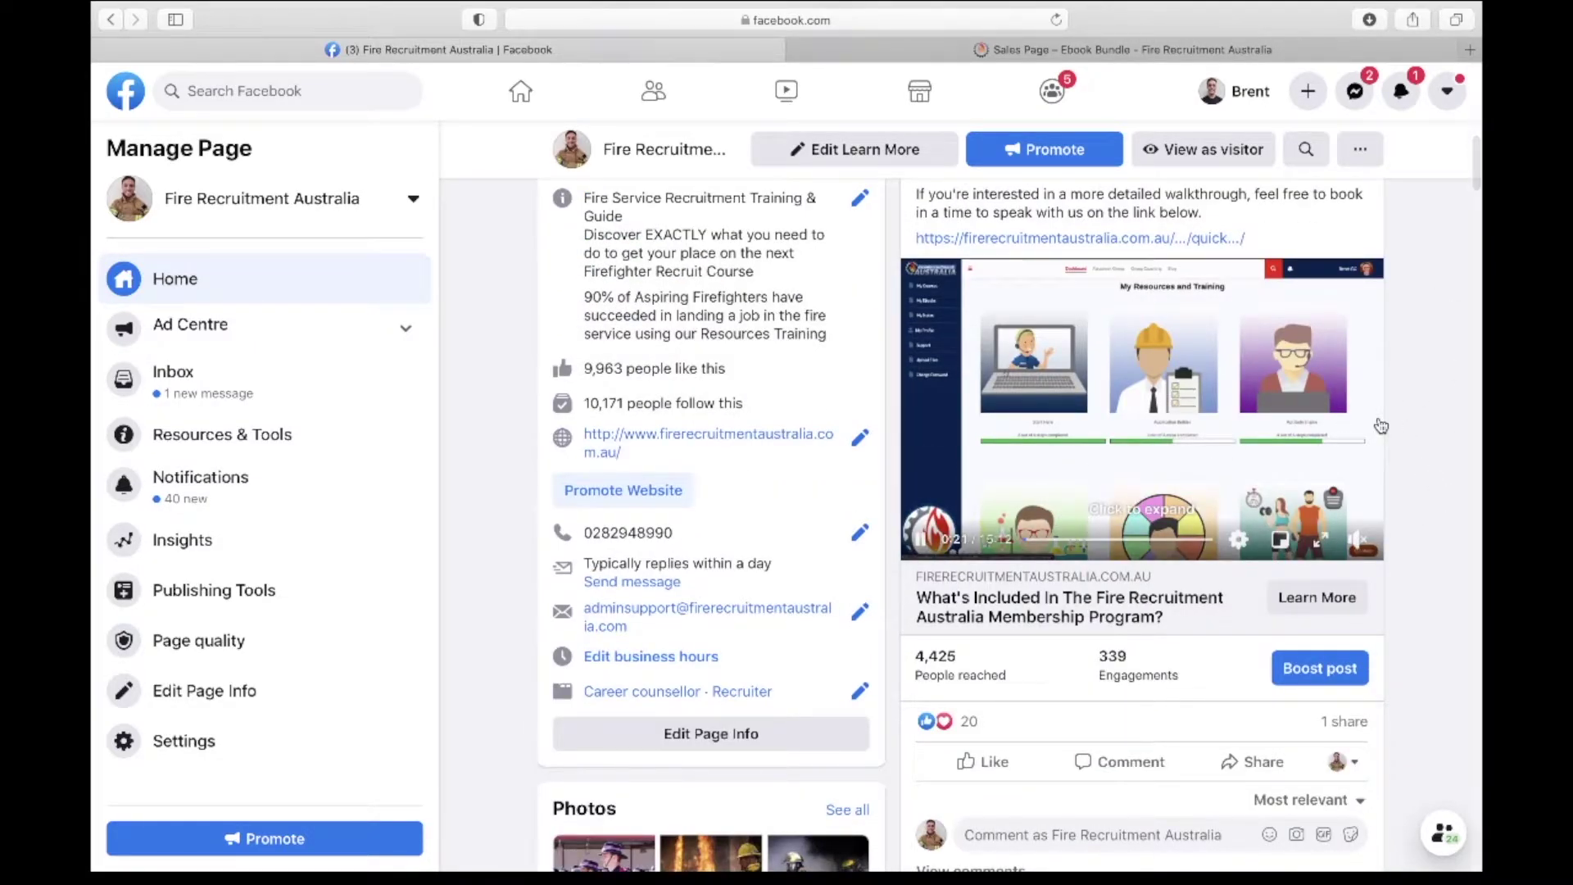
scroll(1399, 449, "down", 2)
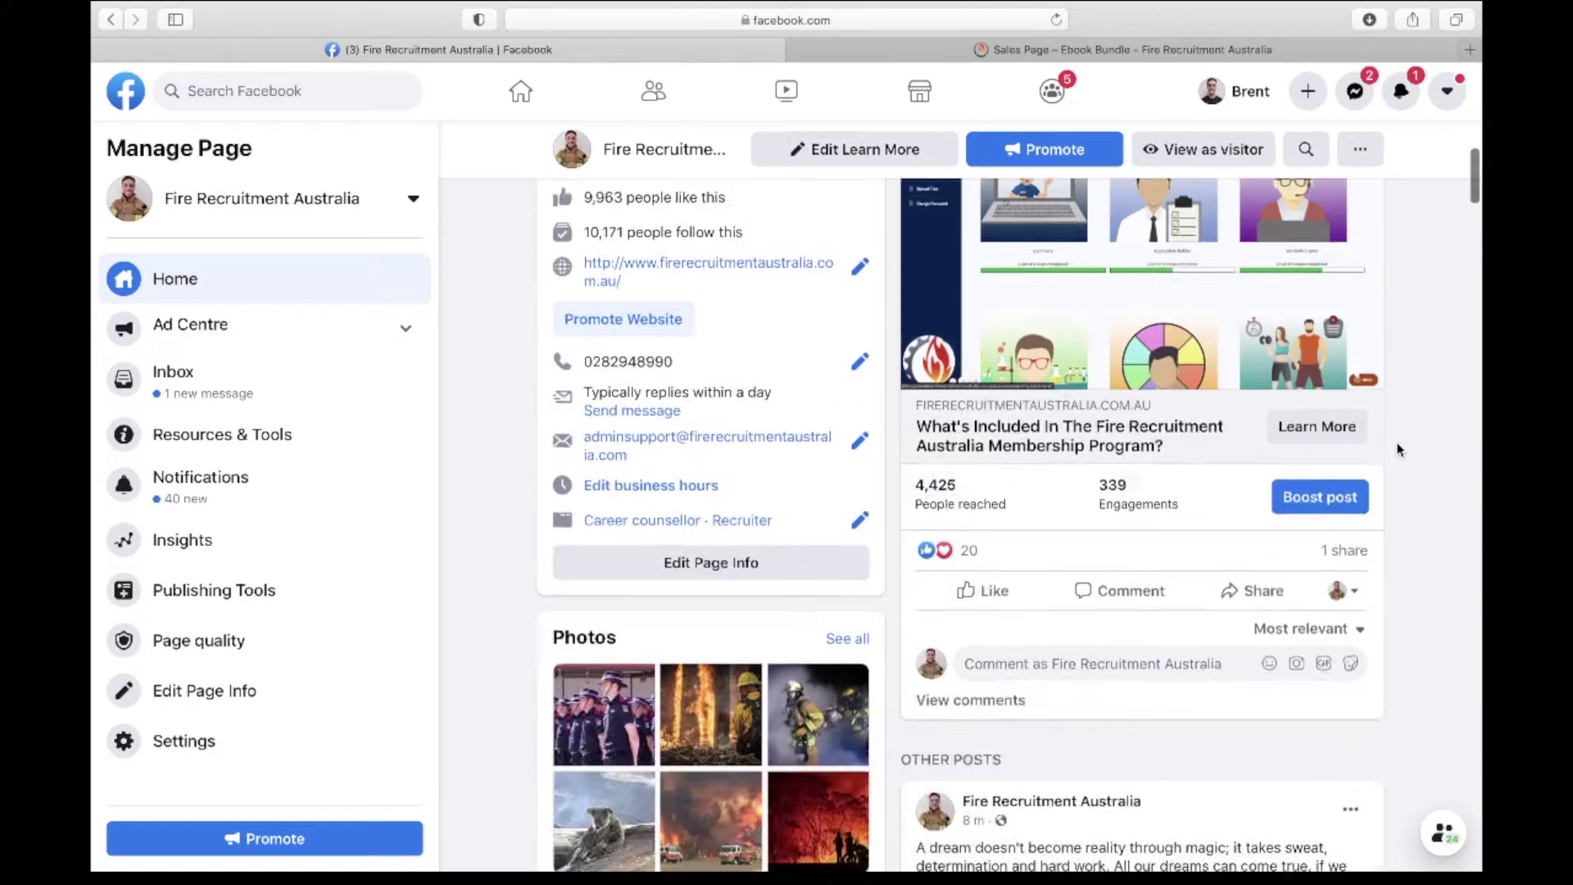
scroll(1399, 449, "down", 6)
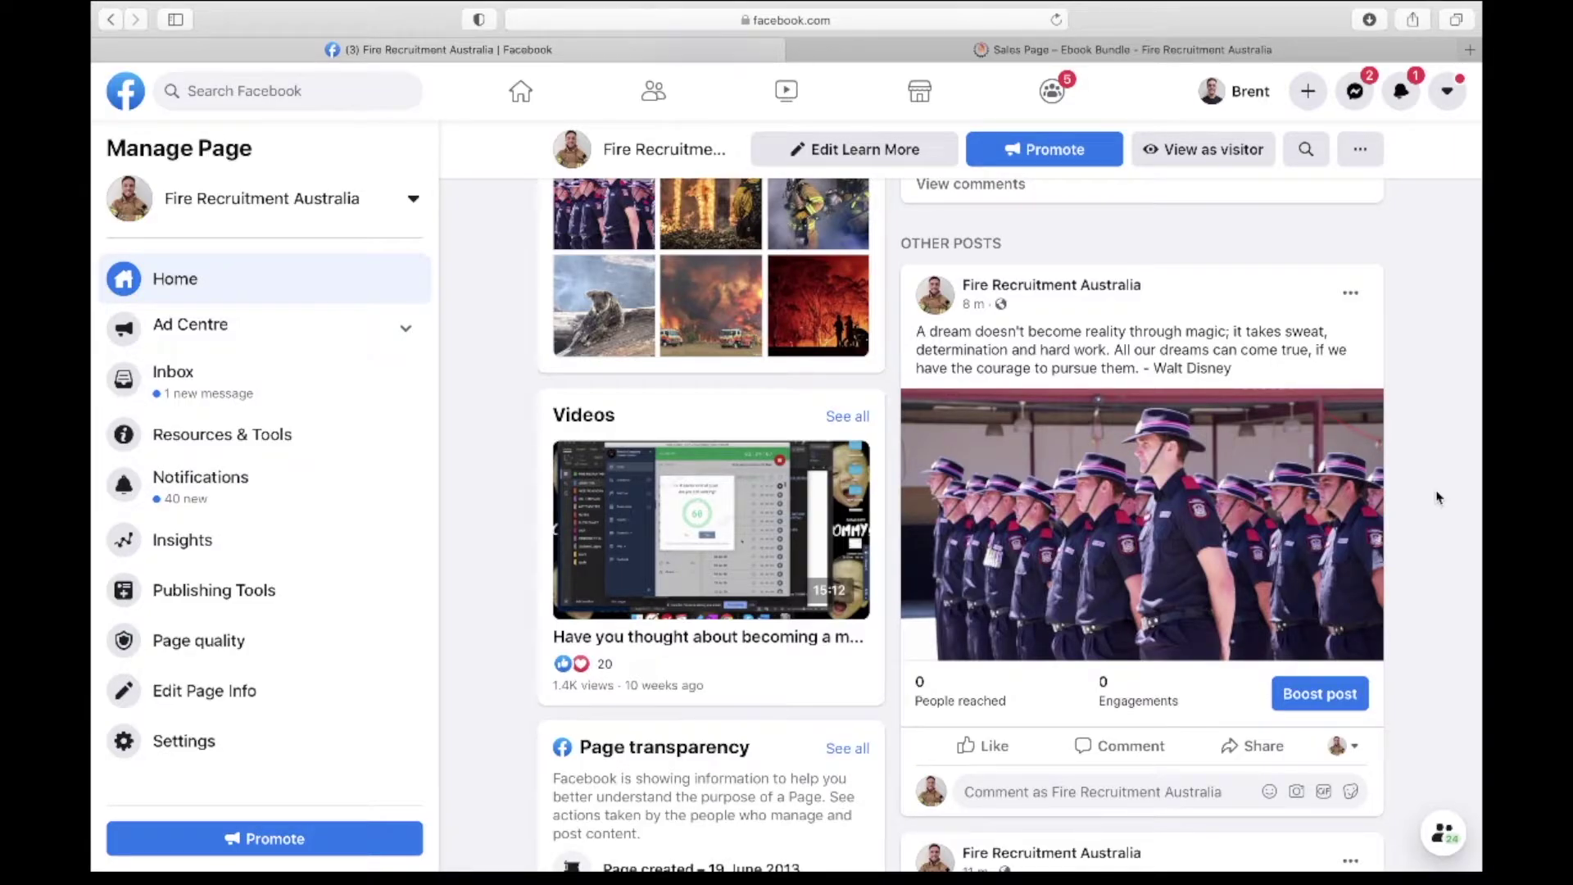
Scroll through Other Posts and expand the 'Are you struggling with your fitness?' post.
scroll(1438, 497, "down", 1)
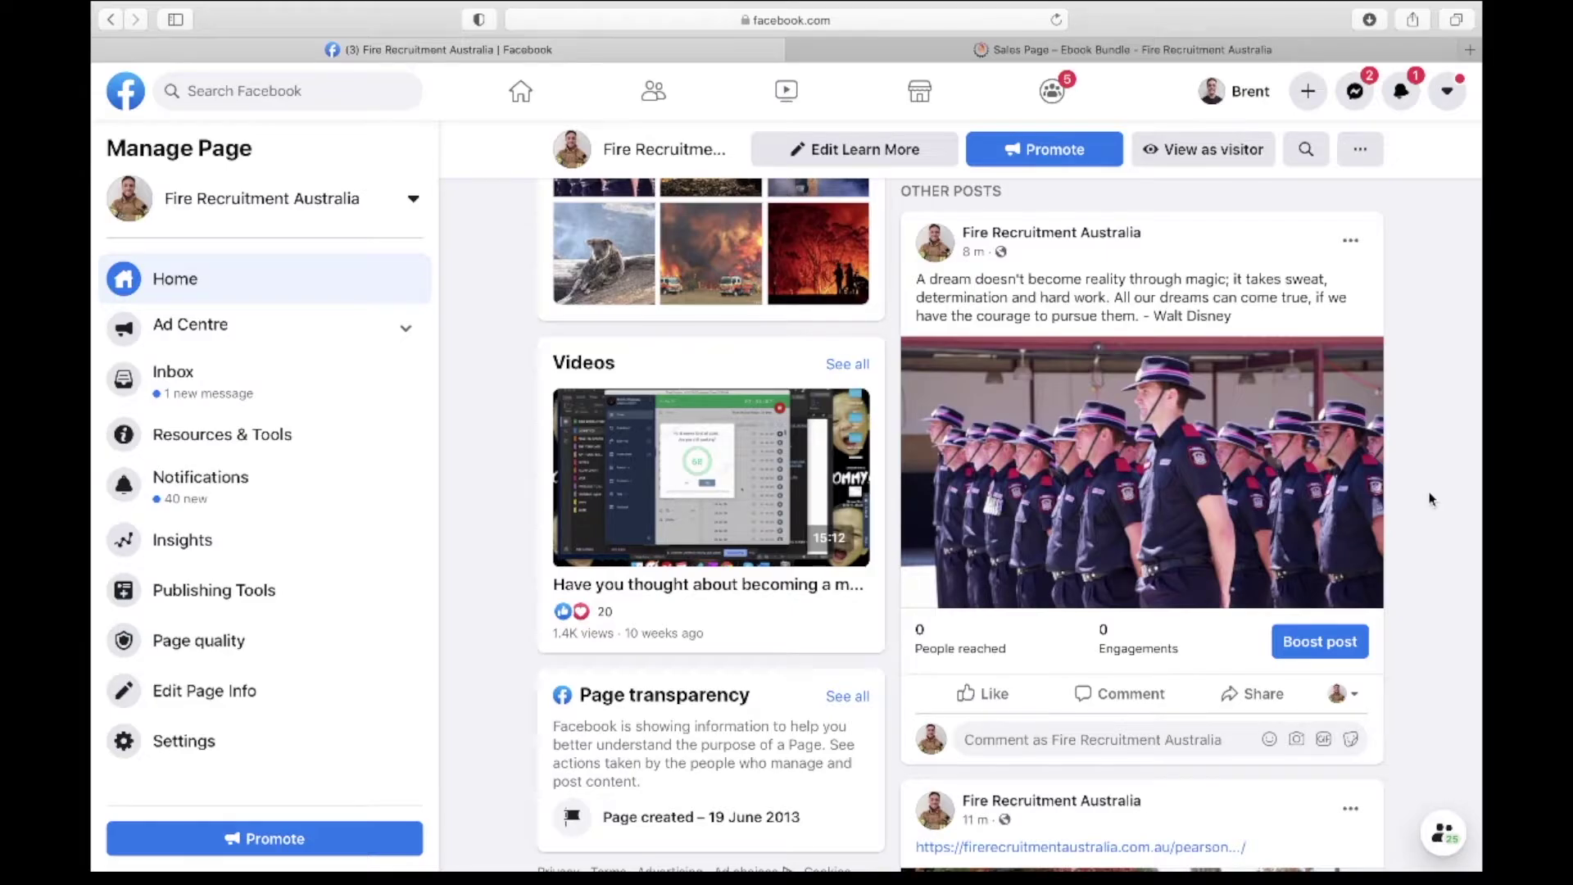
scroll(1426, 475, "down", 7)
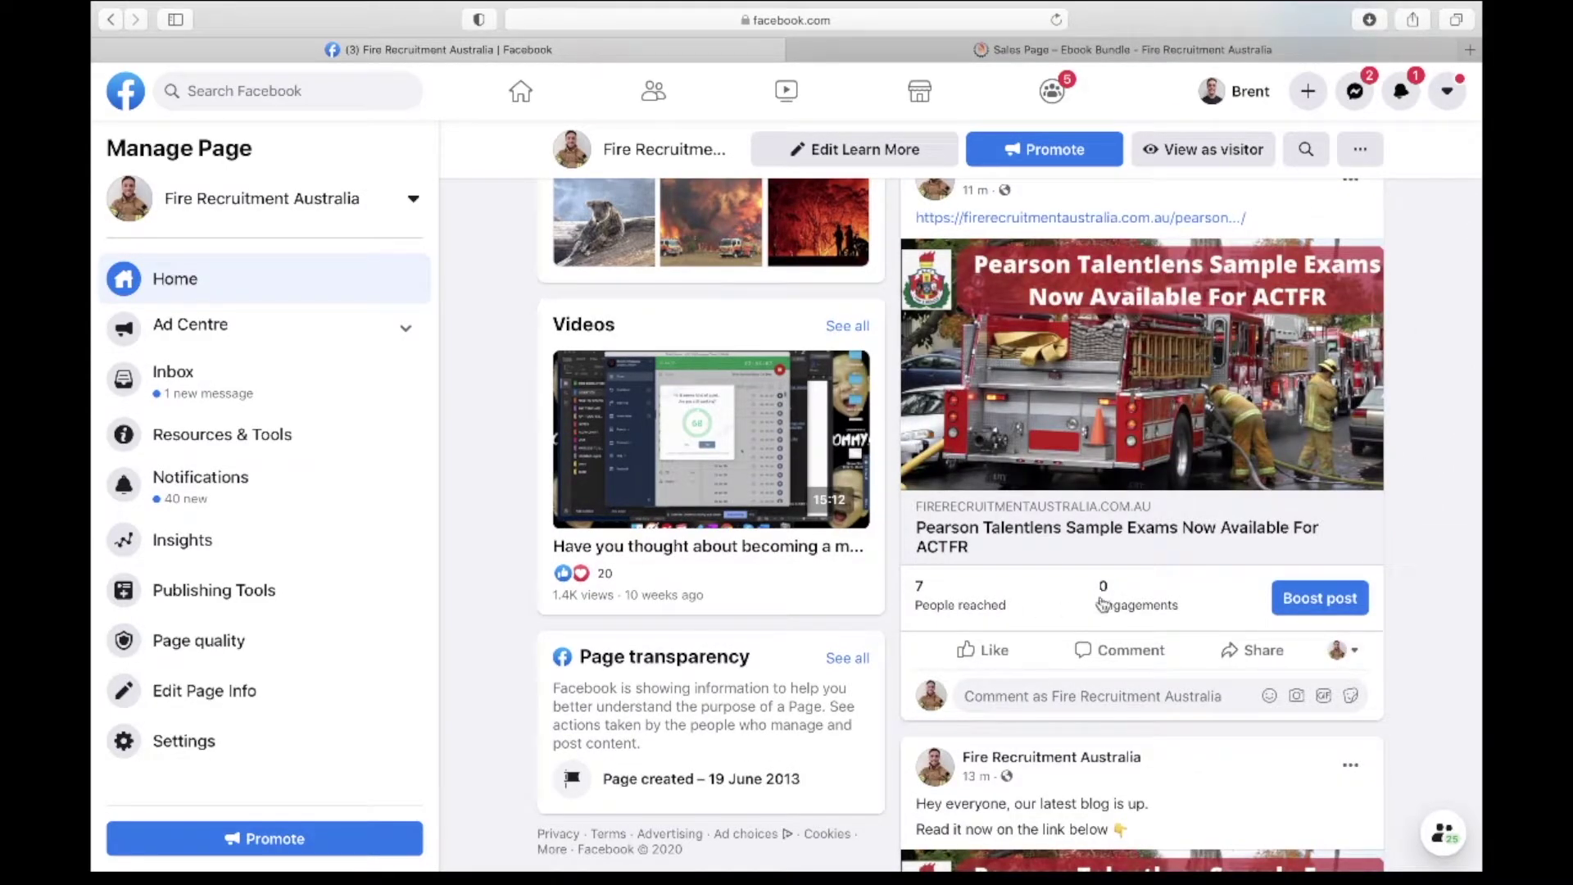
scroll(1416, 423, "down", 1)
scroll(1416, 424, "down", 15)
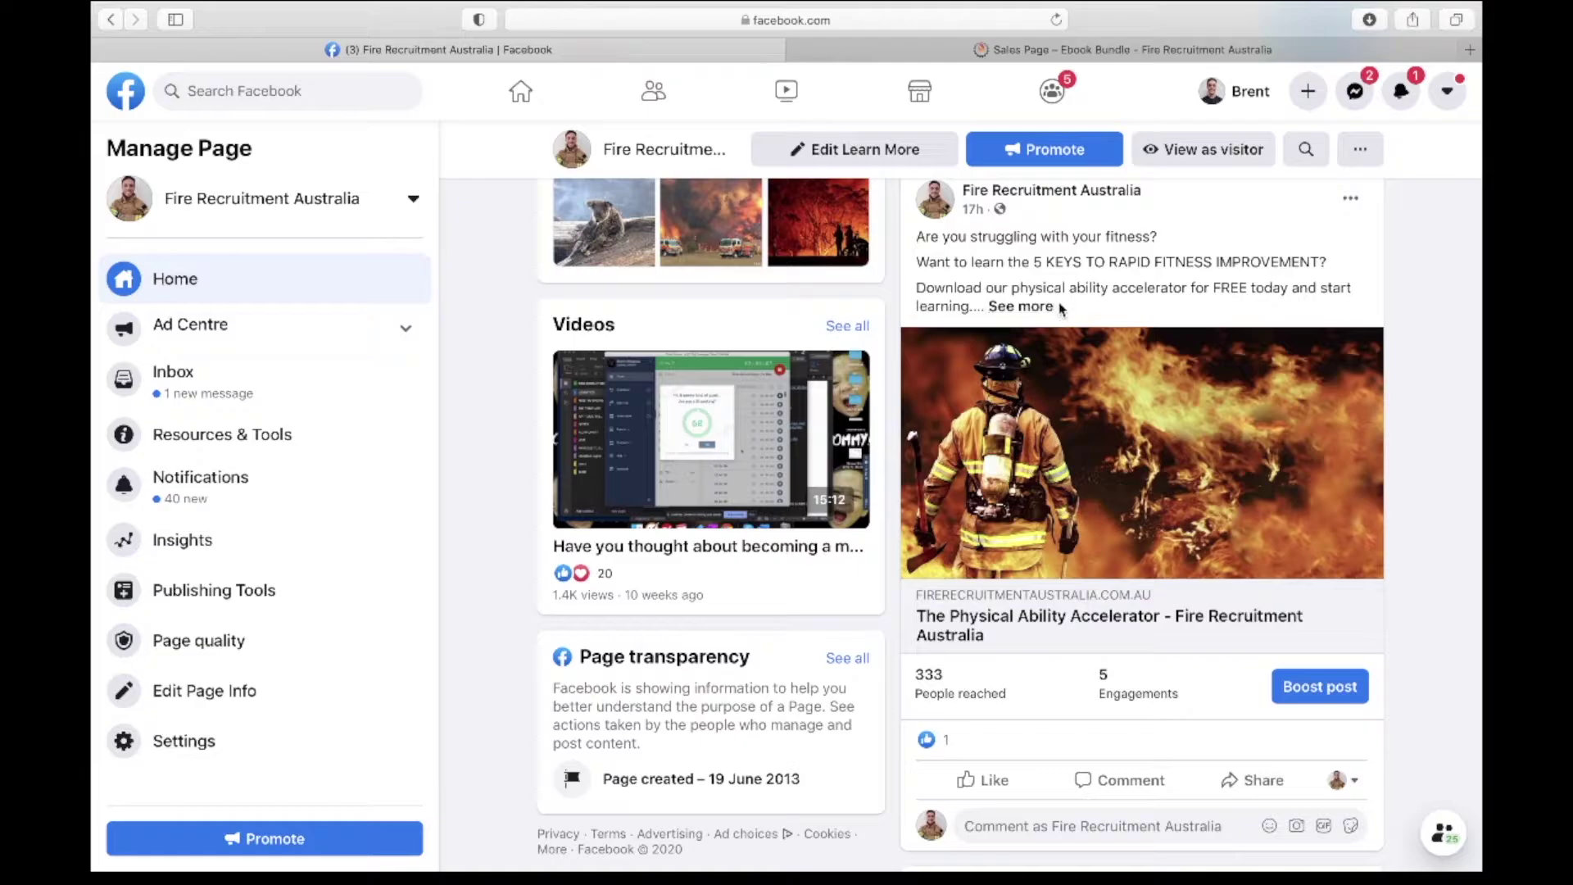
left_click(1039, 312)
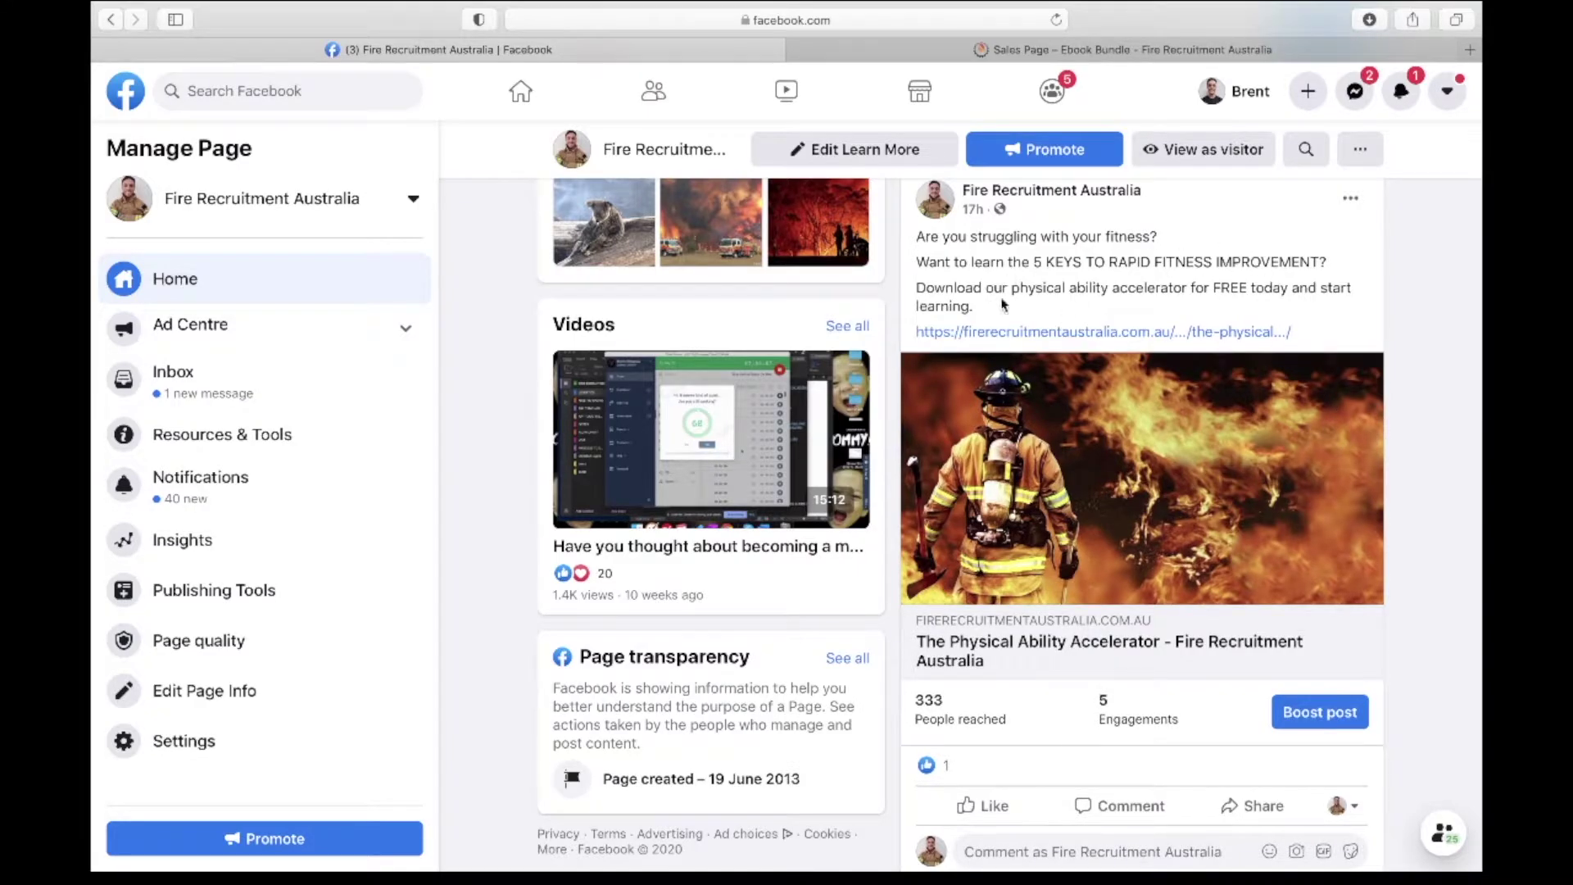
scroll(1406, 331, "down", 8)
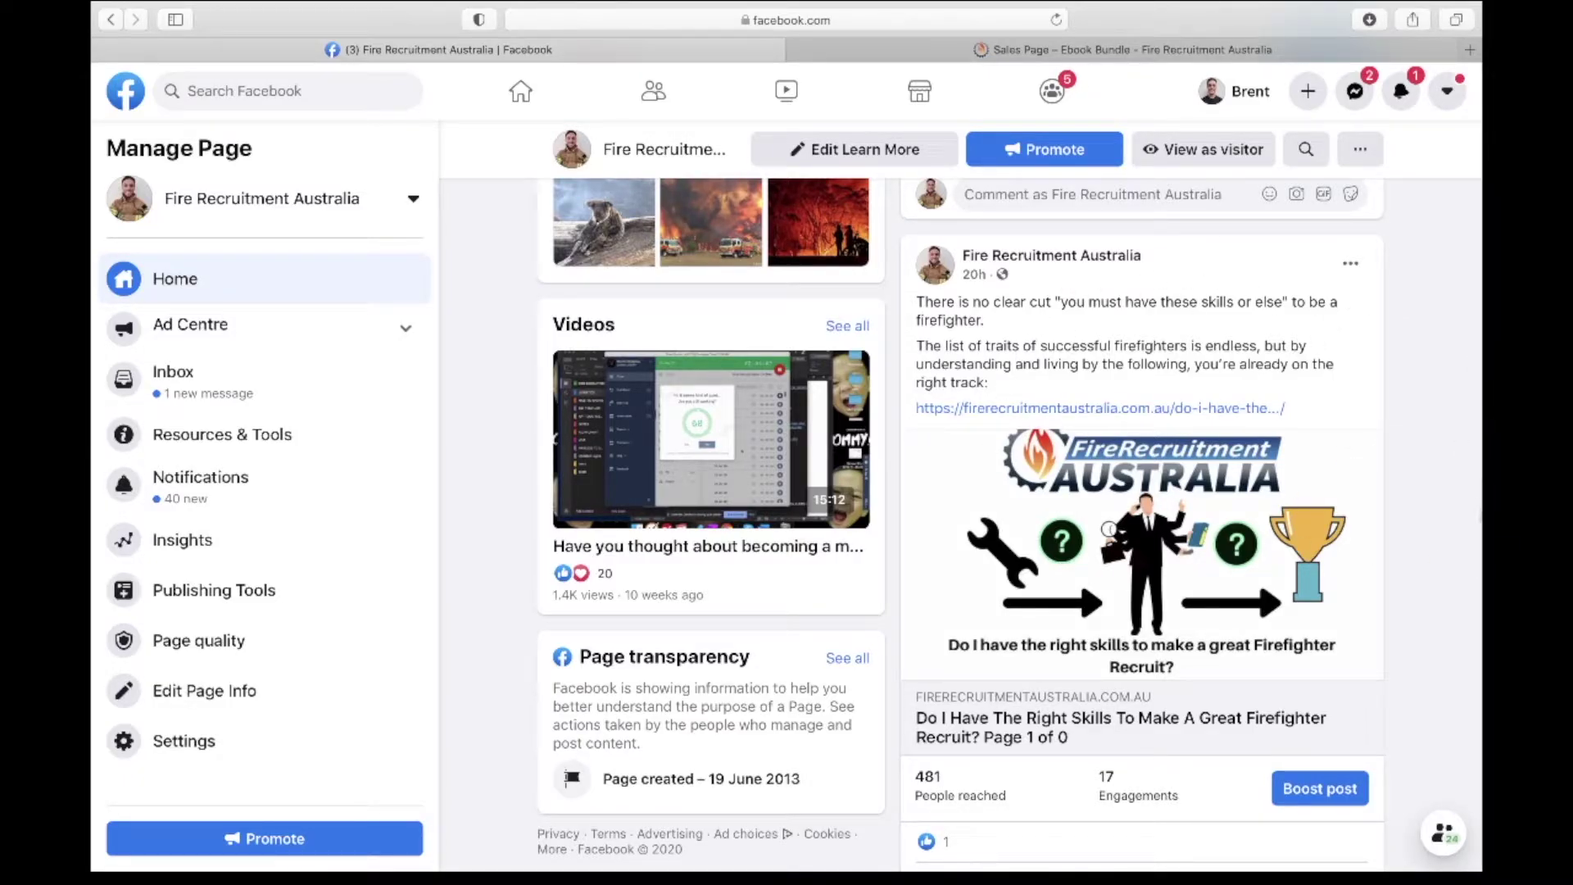
Check the skills post's performance details, noting its 15 link clicks, then close them.
scroll(1467, 571, "down", 3)
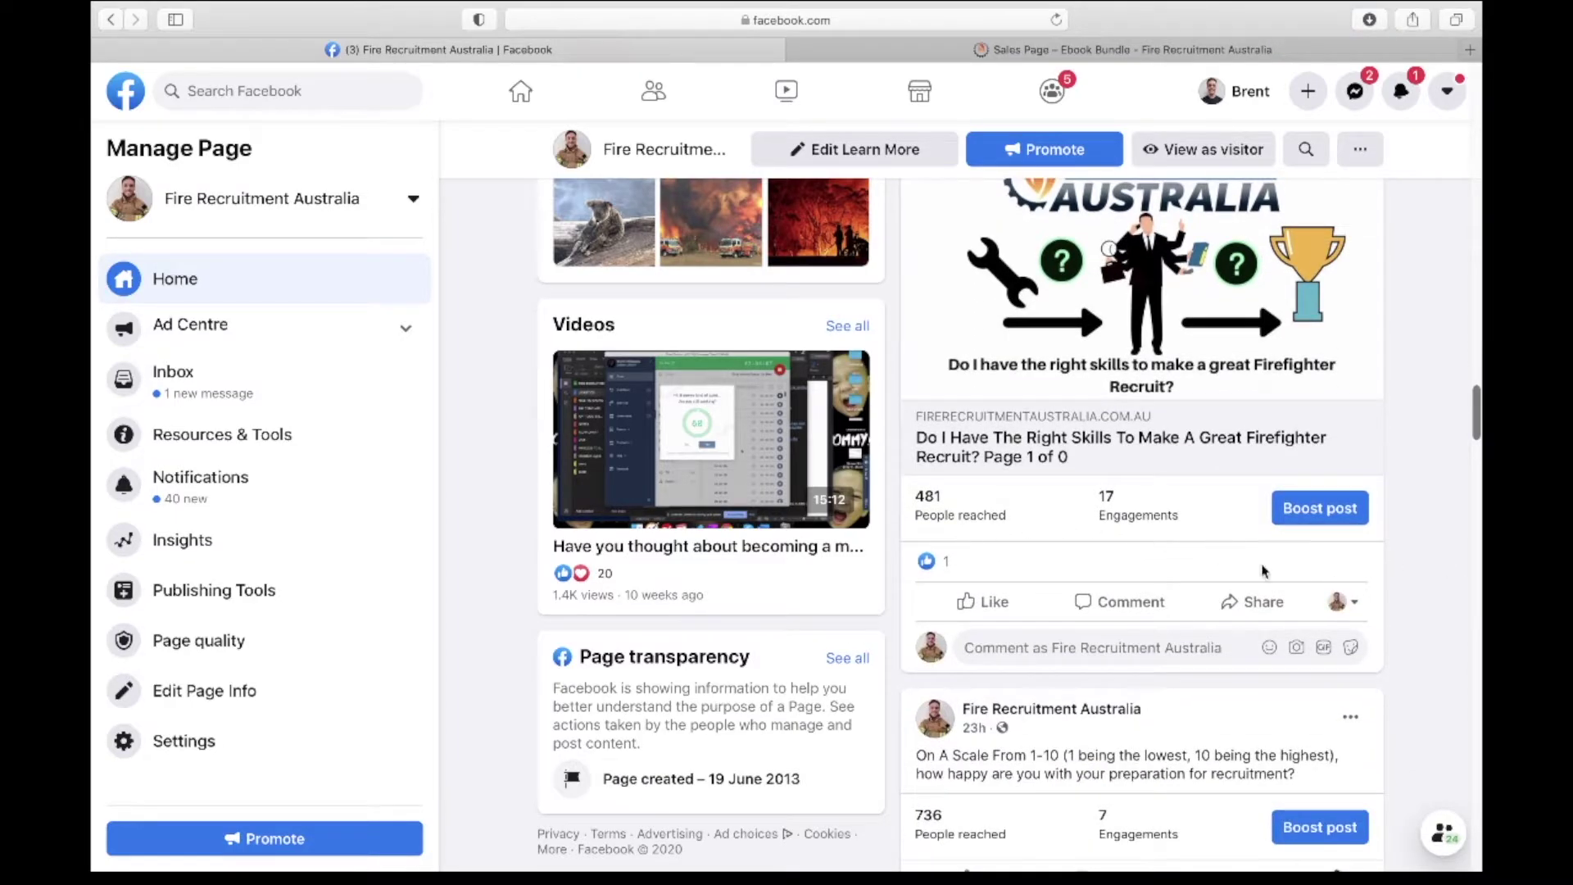
left_click(1135, 512)
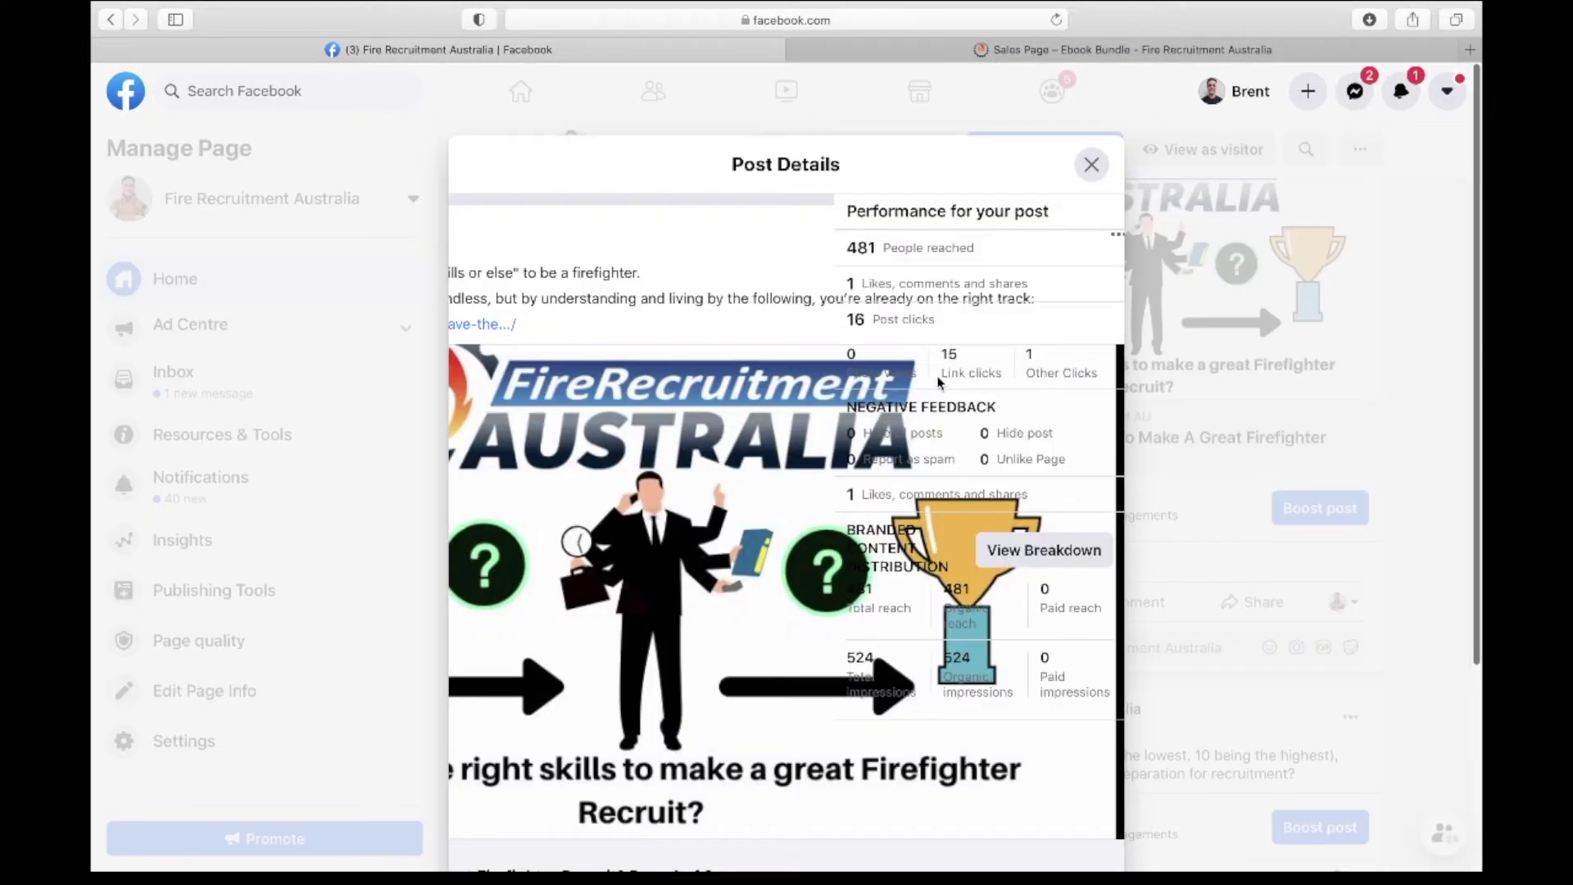
left_click_drag(940, 351, 966, 374)
left_click(1372, 395)
Scroll to the 22 October Don't Give Up post and expand its full text.
scroll(1372, 396, "down", 5)
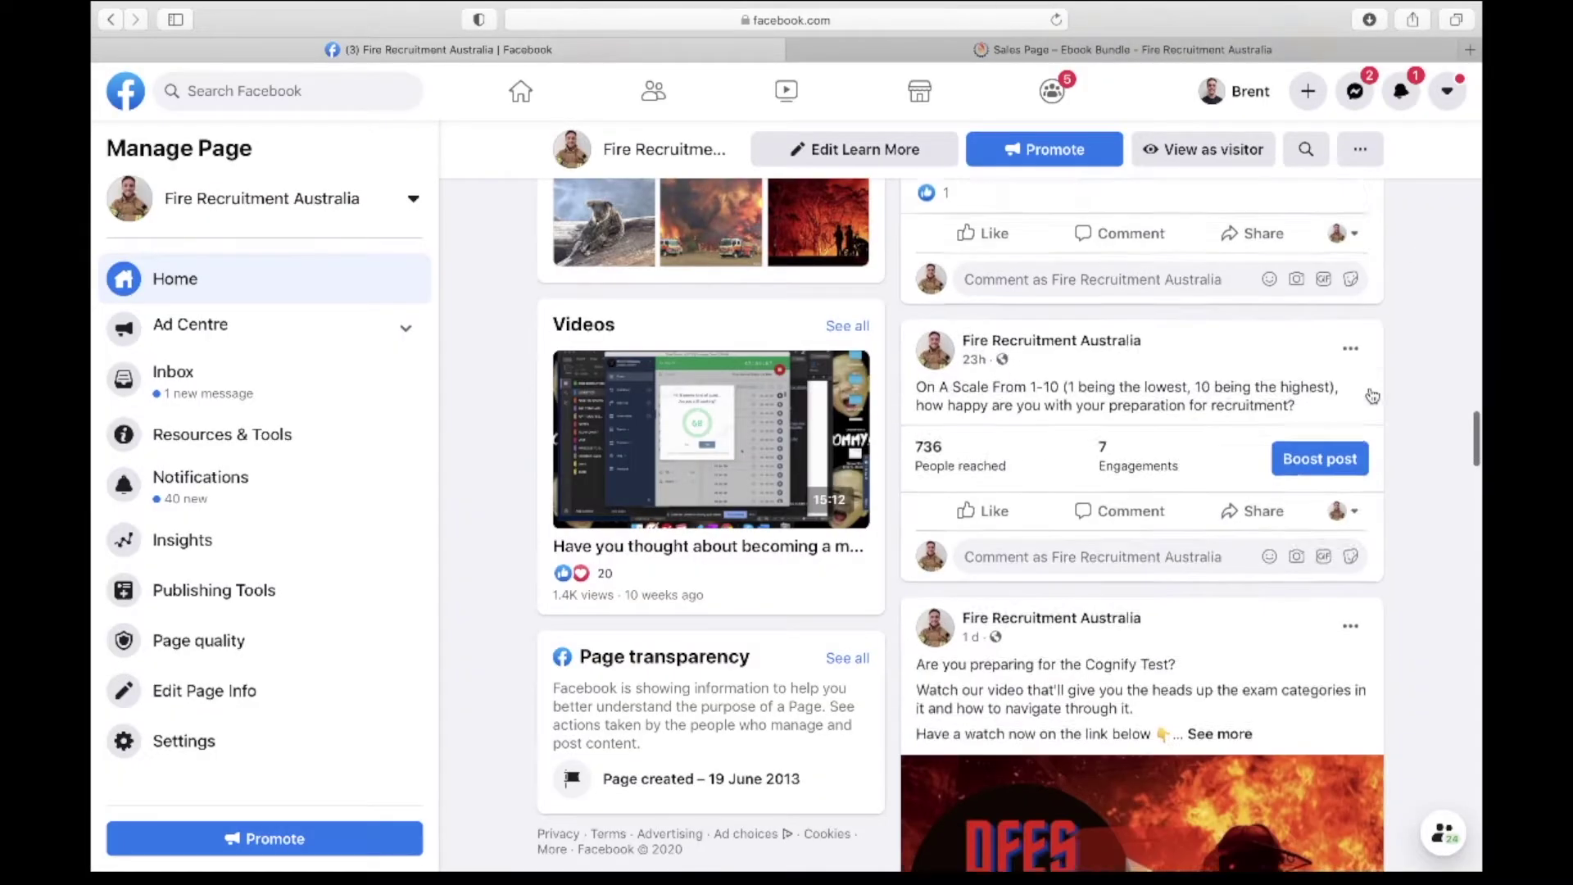
scroll(1370, 387, "down", 5)
scroll(1369, 387, "up", 2)
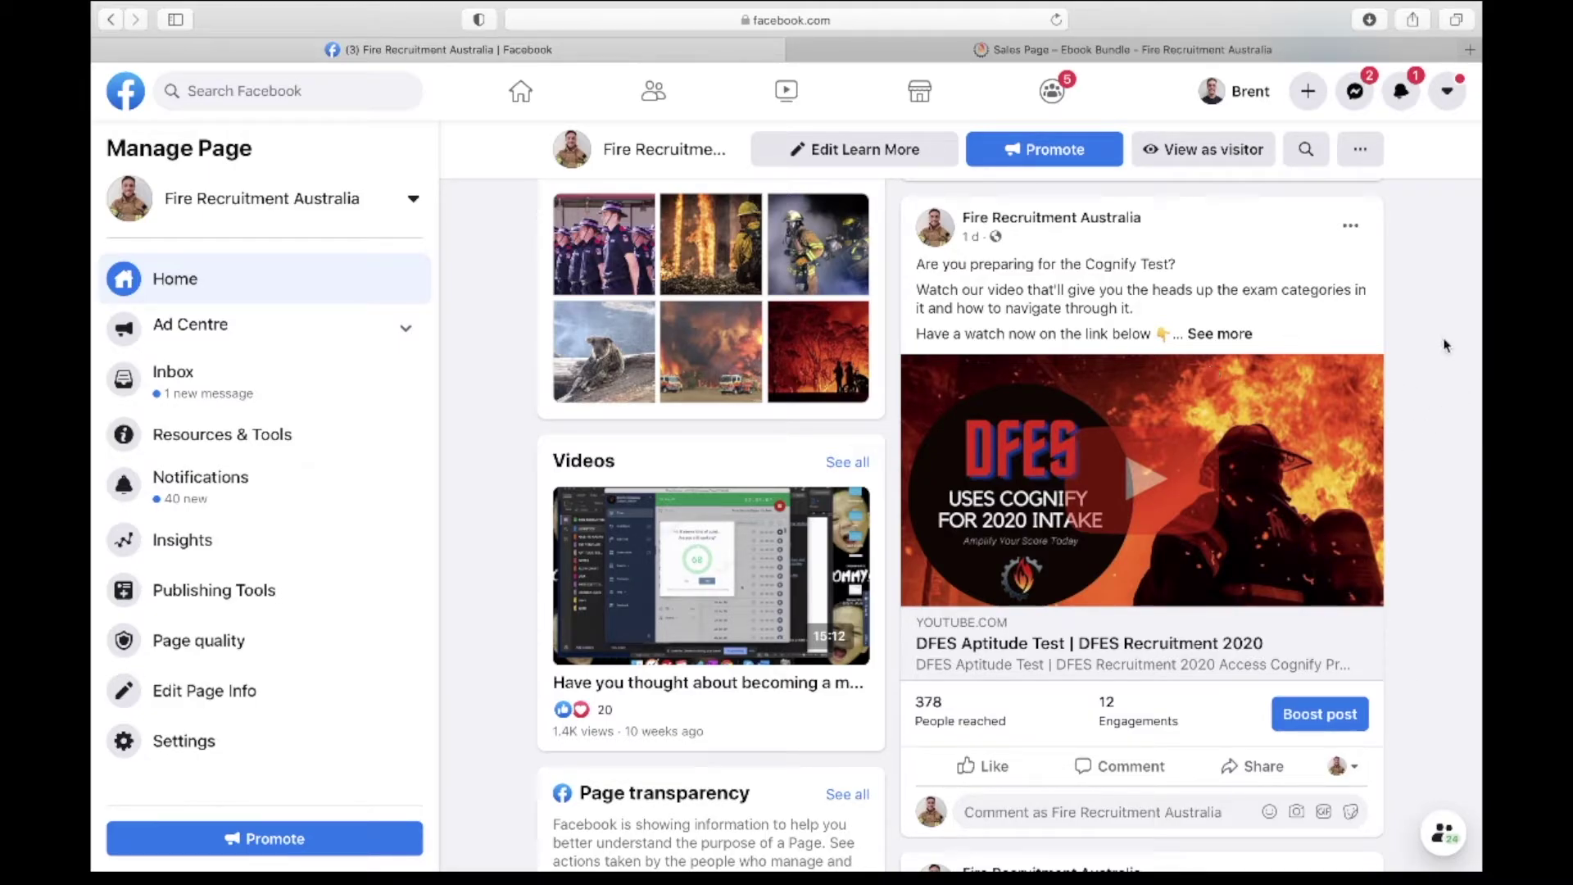
scroll(1442, 336, "up", 15)
scroll(1441, 340, "up", 8)
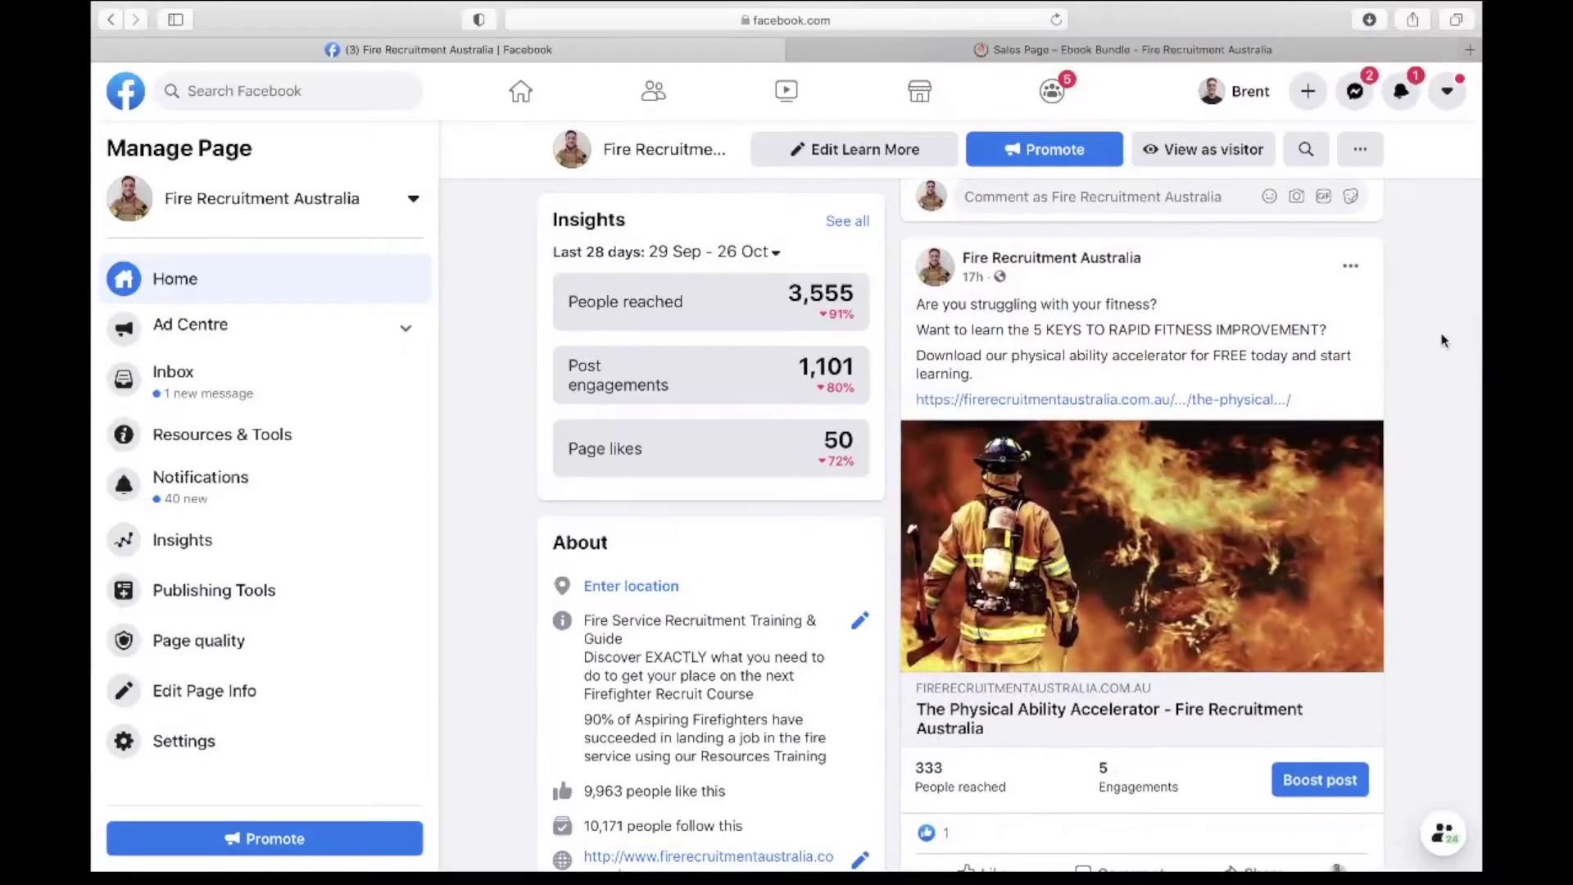
scroll(1442, 339, "up", 10)
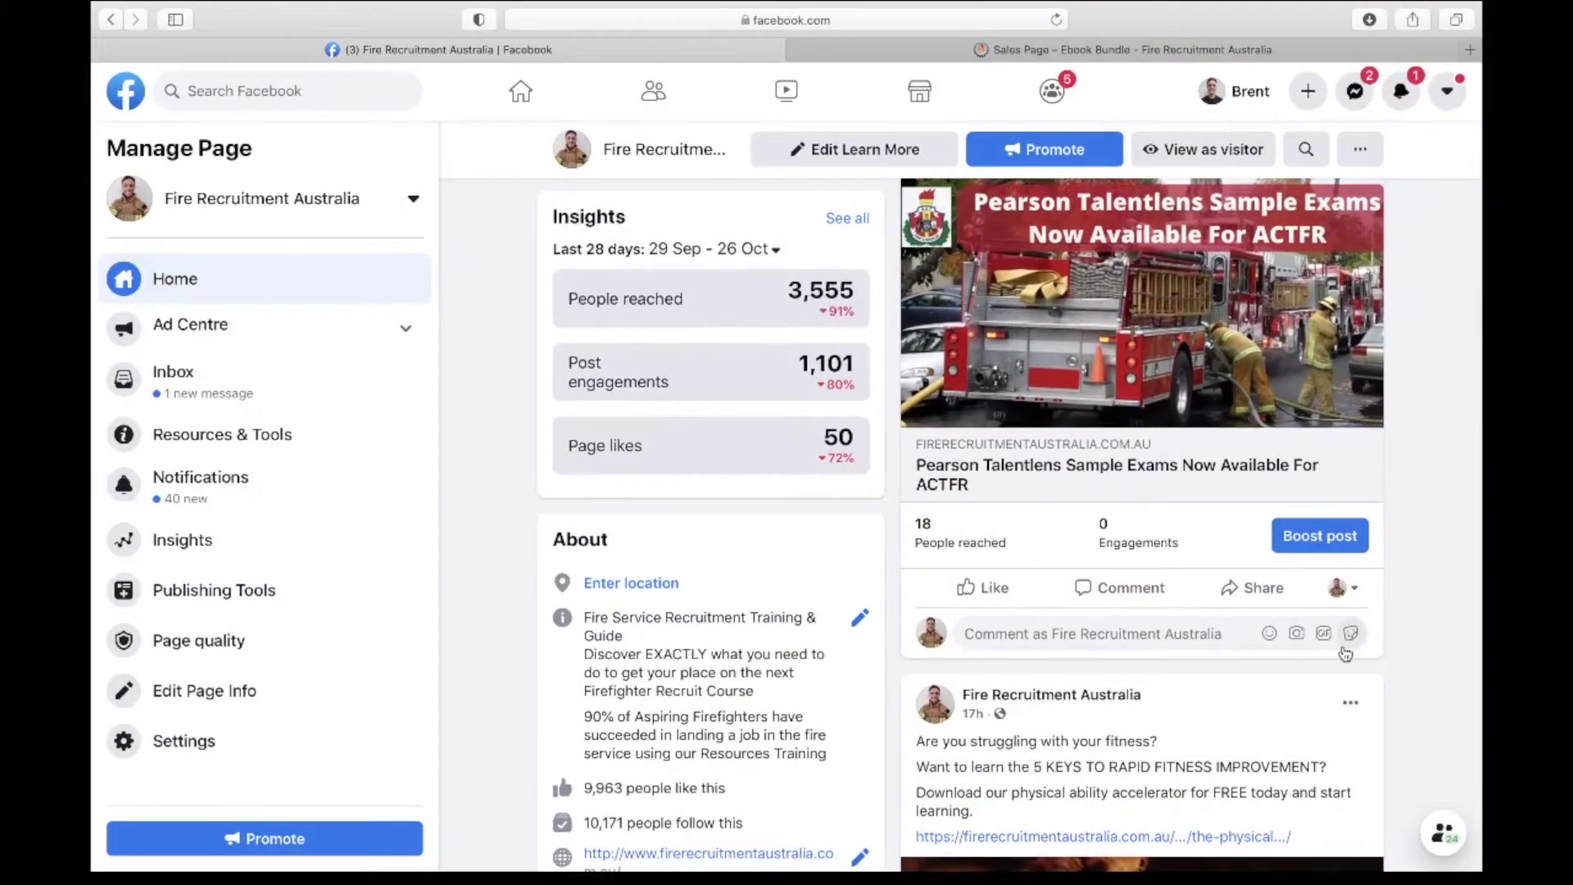
scroll(1257, 565, "down", 15)
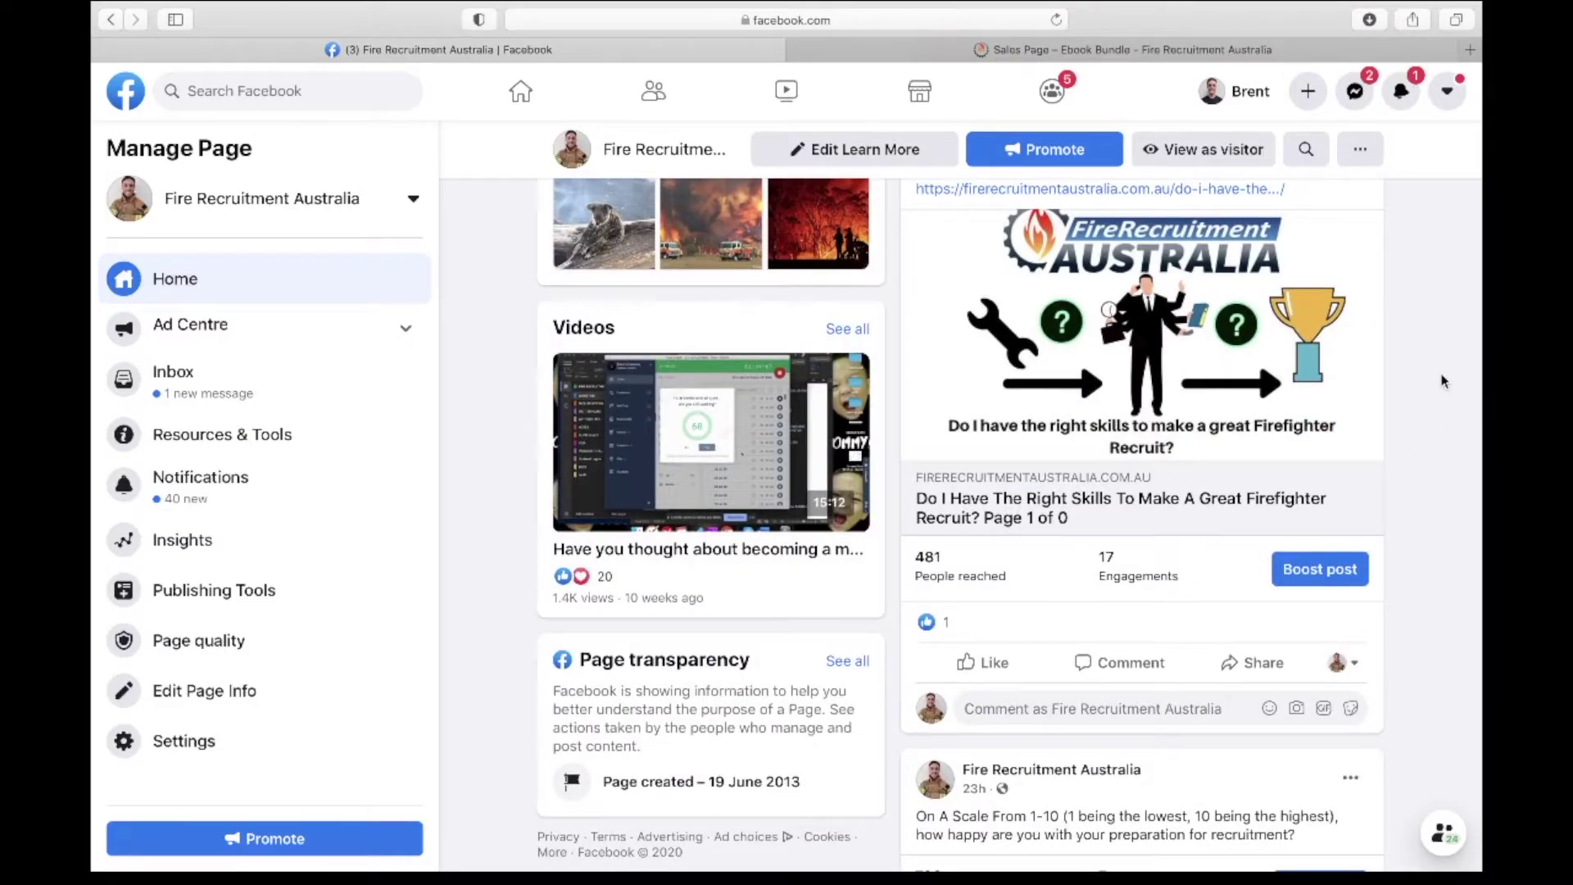
scroll(1443, 381, "down", 15)
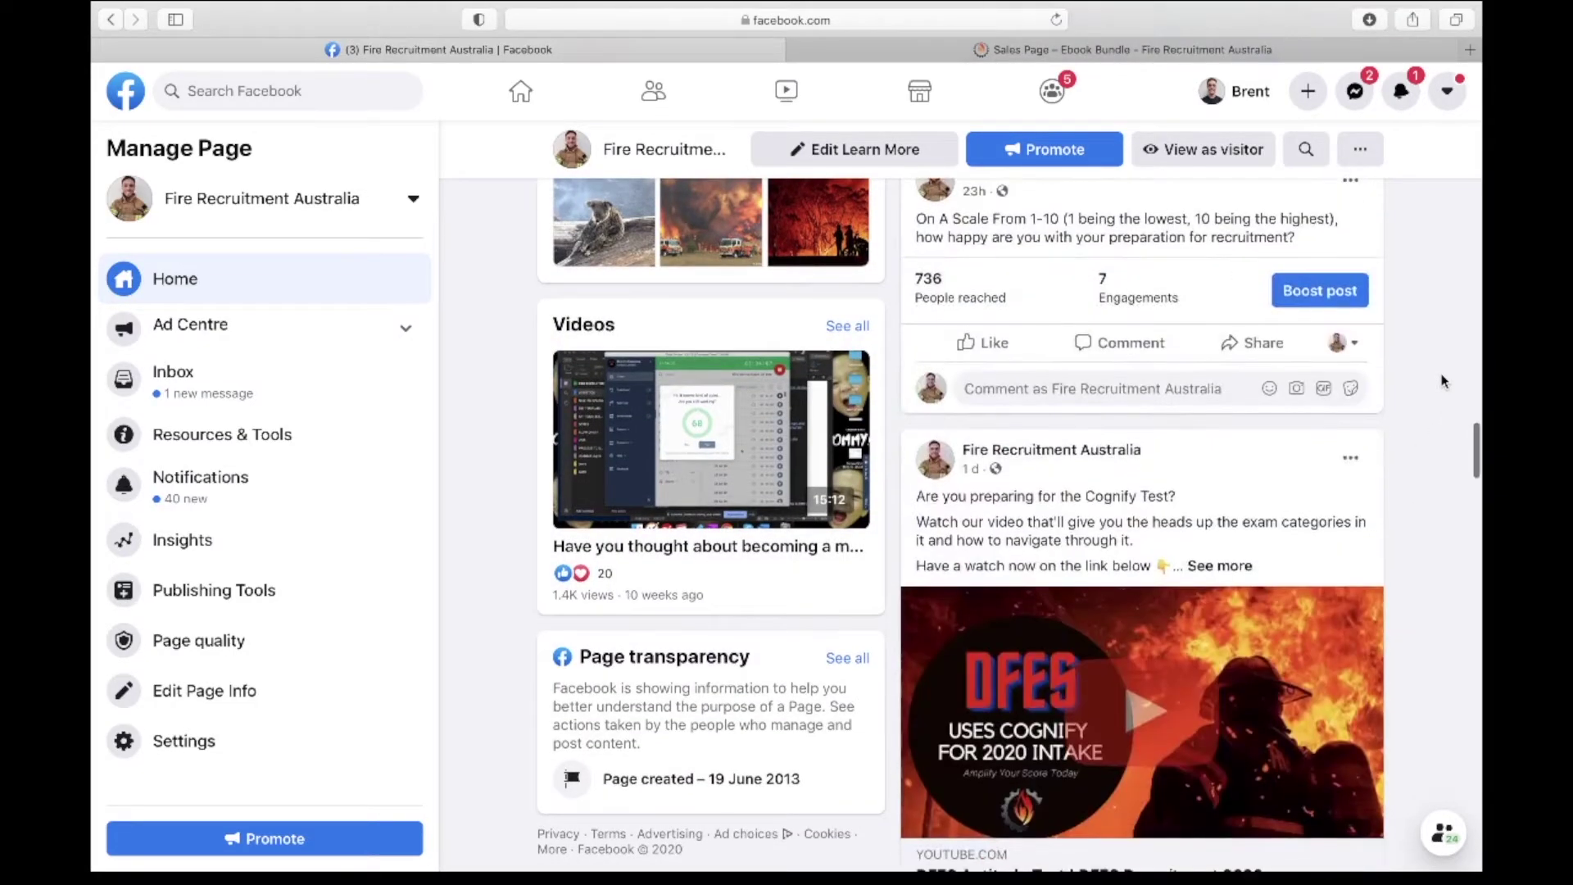
scroll(1443, 381, "down", 5)
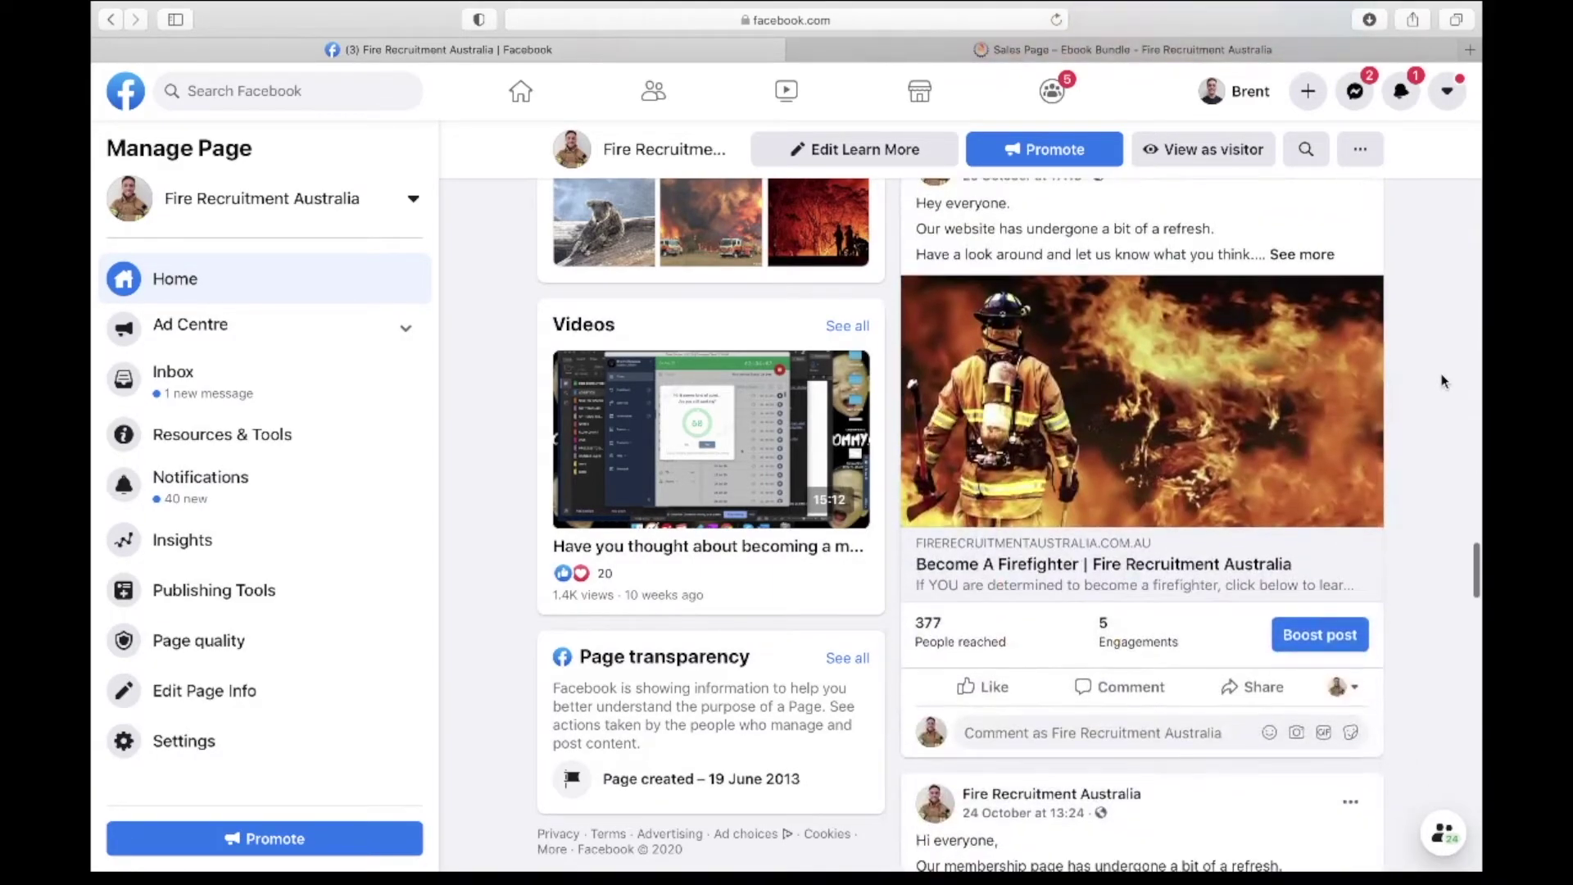
scroll(1443, 380, "down", 2)
scroll(1443, 380, "up", 3)
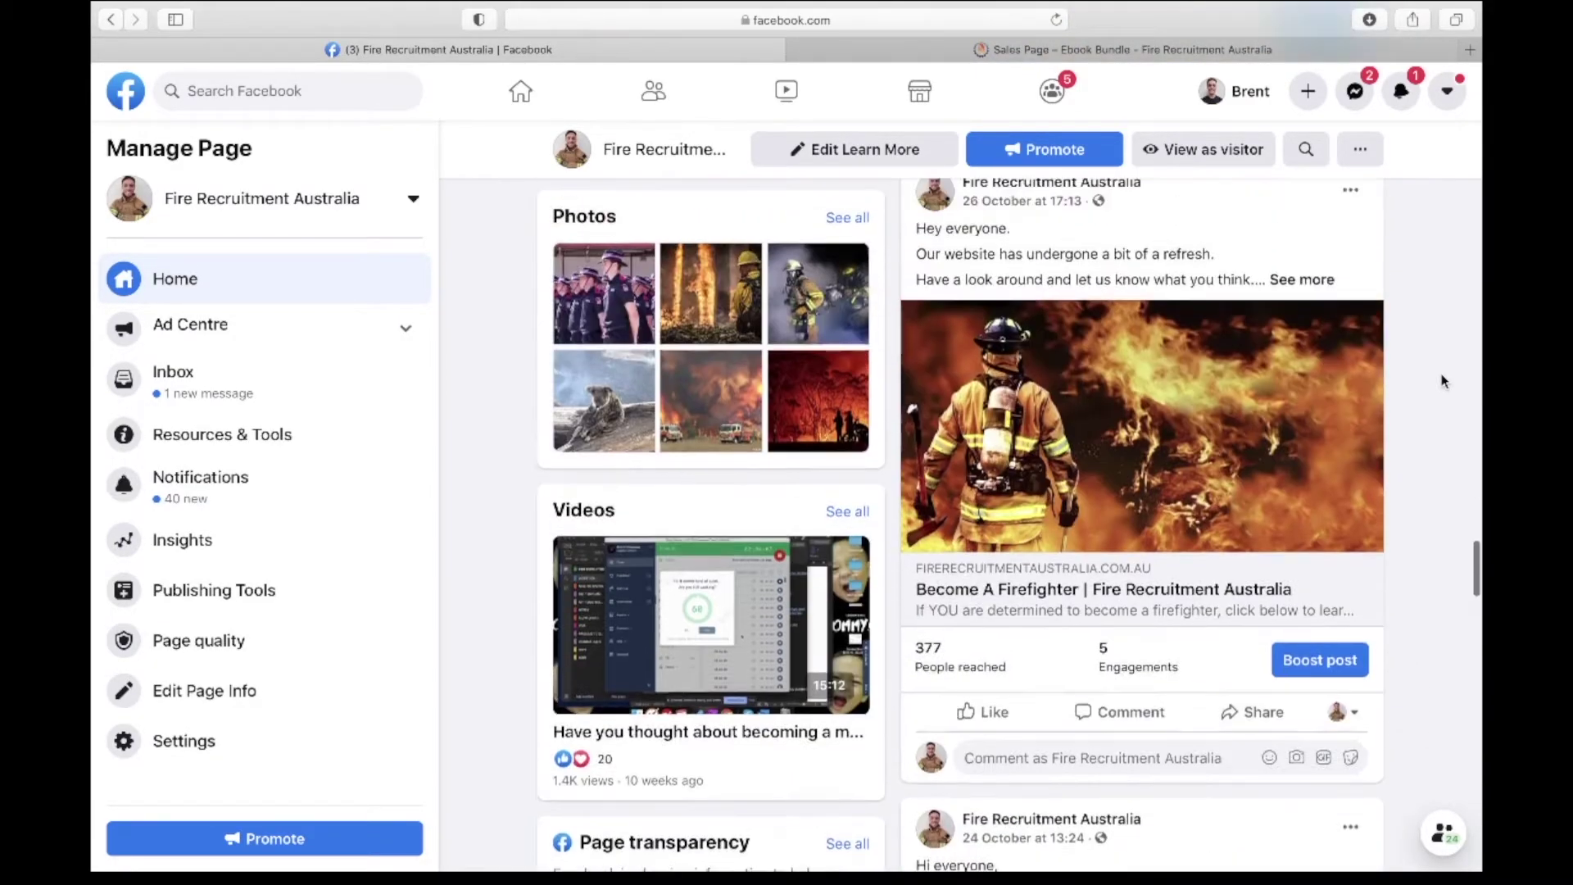
scroll(1443, 383, "down", 7)
scroll(1458, 421, "down", 10)
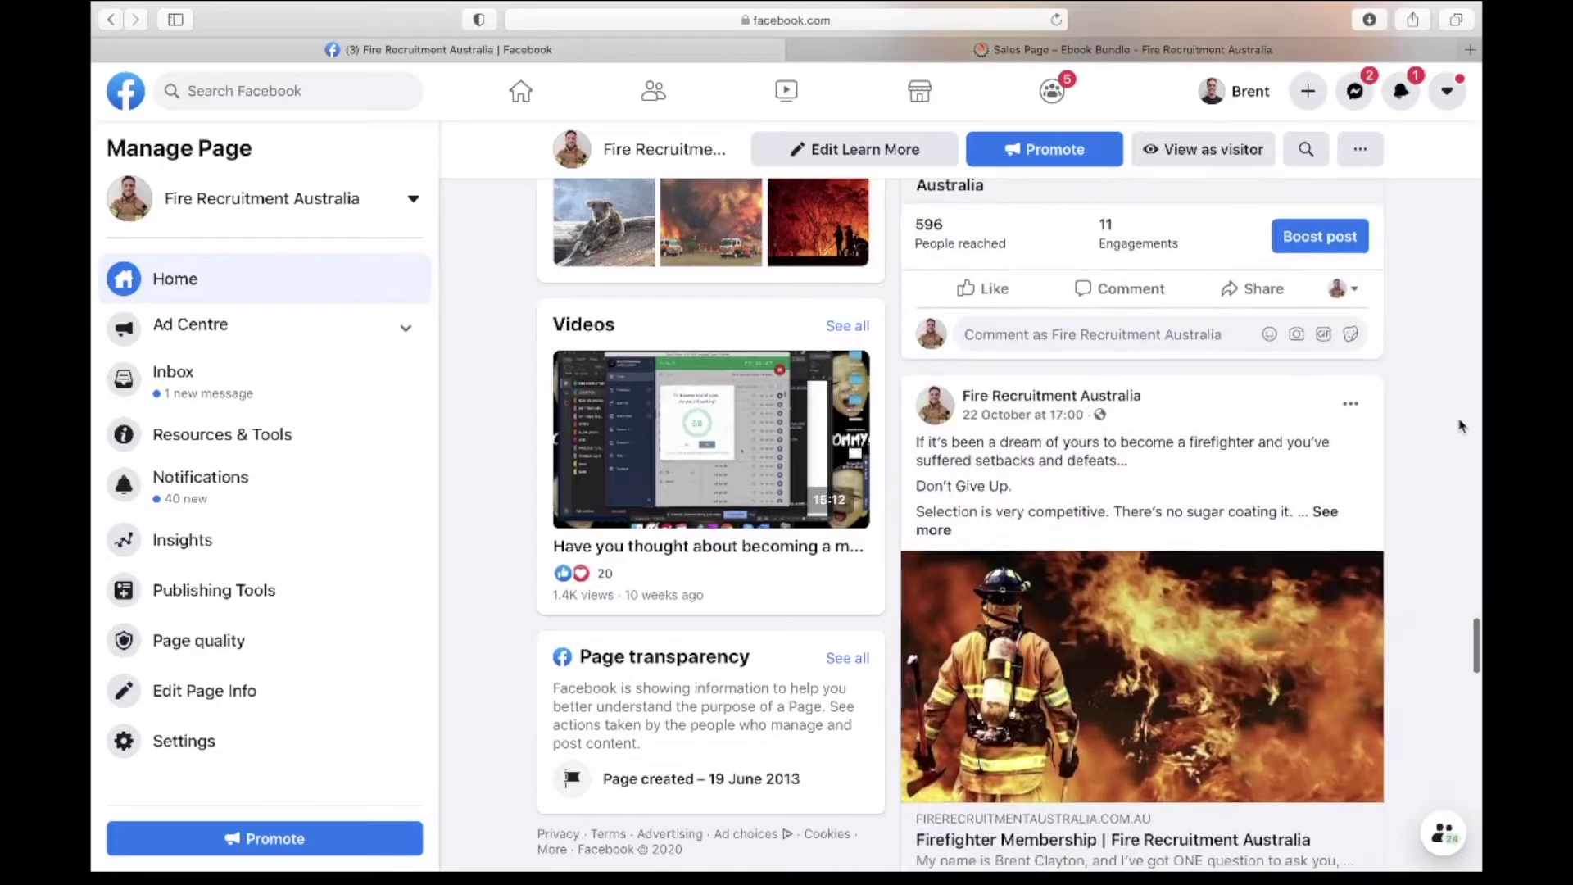
scroll(1456, 420, "up", 2)
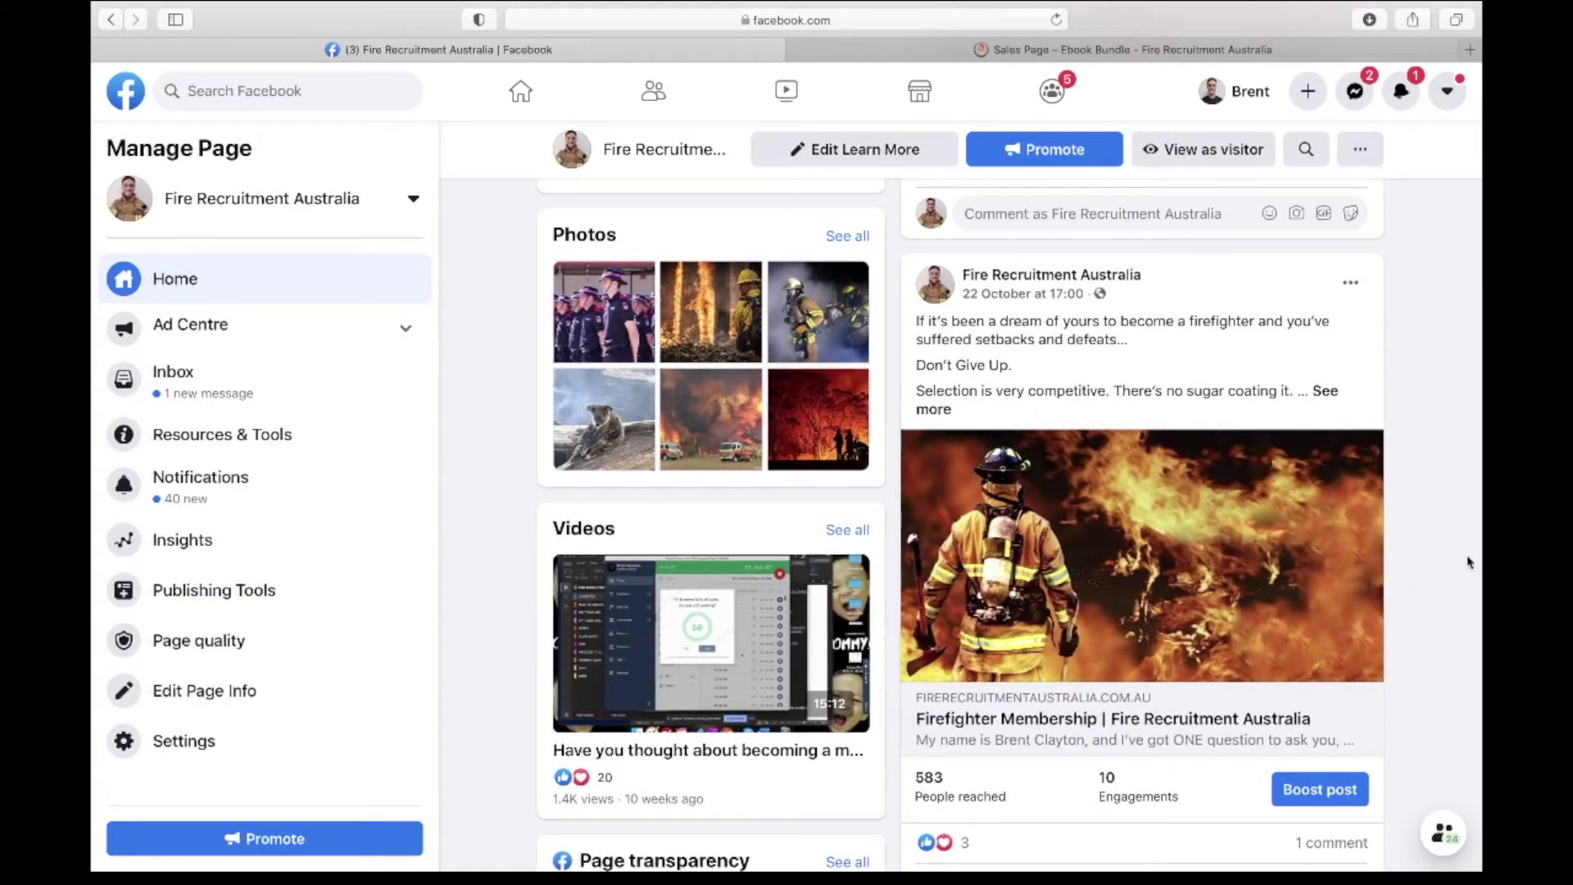
left_click(1324, 393)
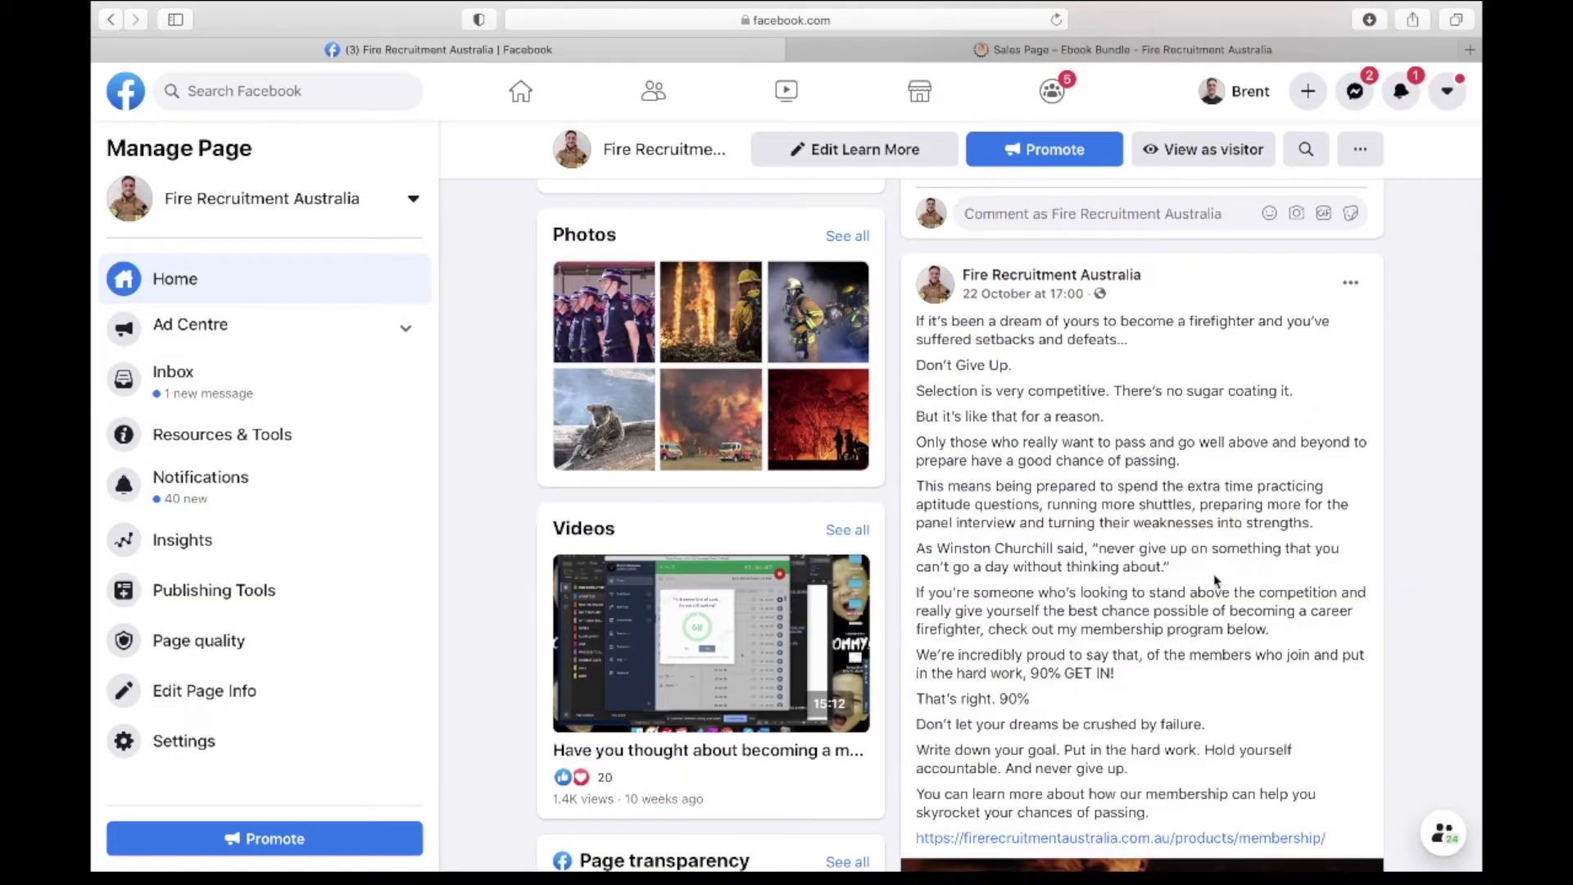
Review the page's posts back to 20 October, then return to the Ebook Bundle page.
scroll(1217, 583, "down", 3)
scroll(1398, 533, "down", 1)
scroll(1398, 533, "down", 8)
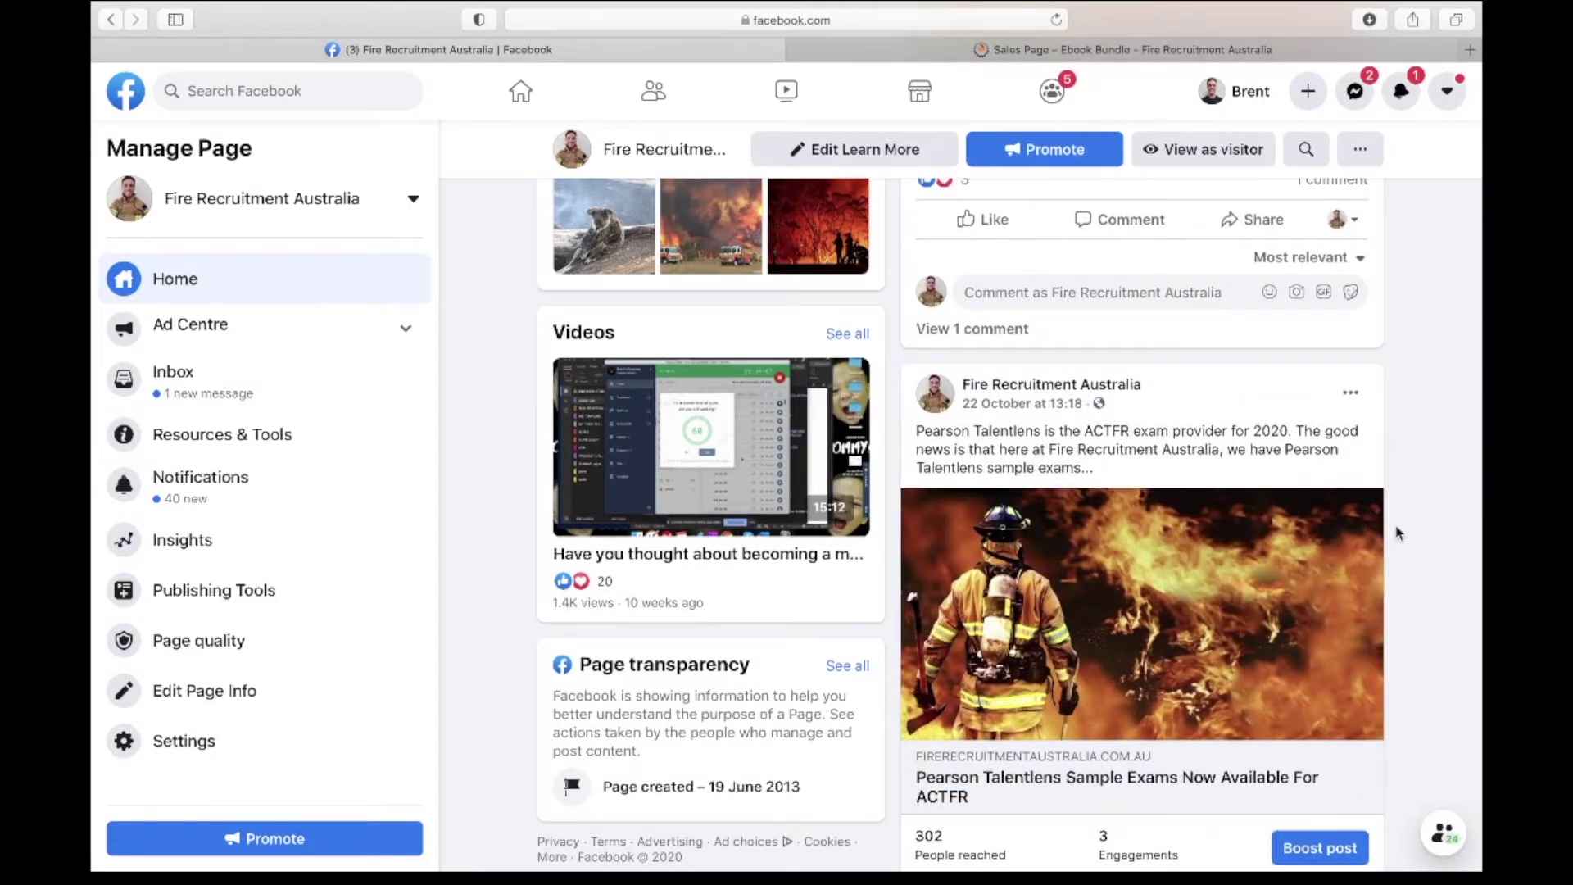
scroll(1399, 533, "down", 7)
scroll(1398, 533, "down", 3)
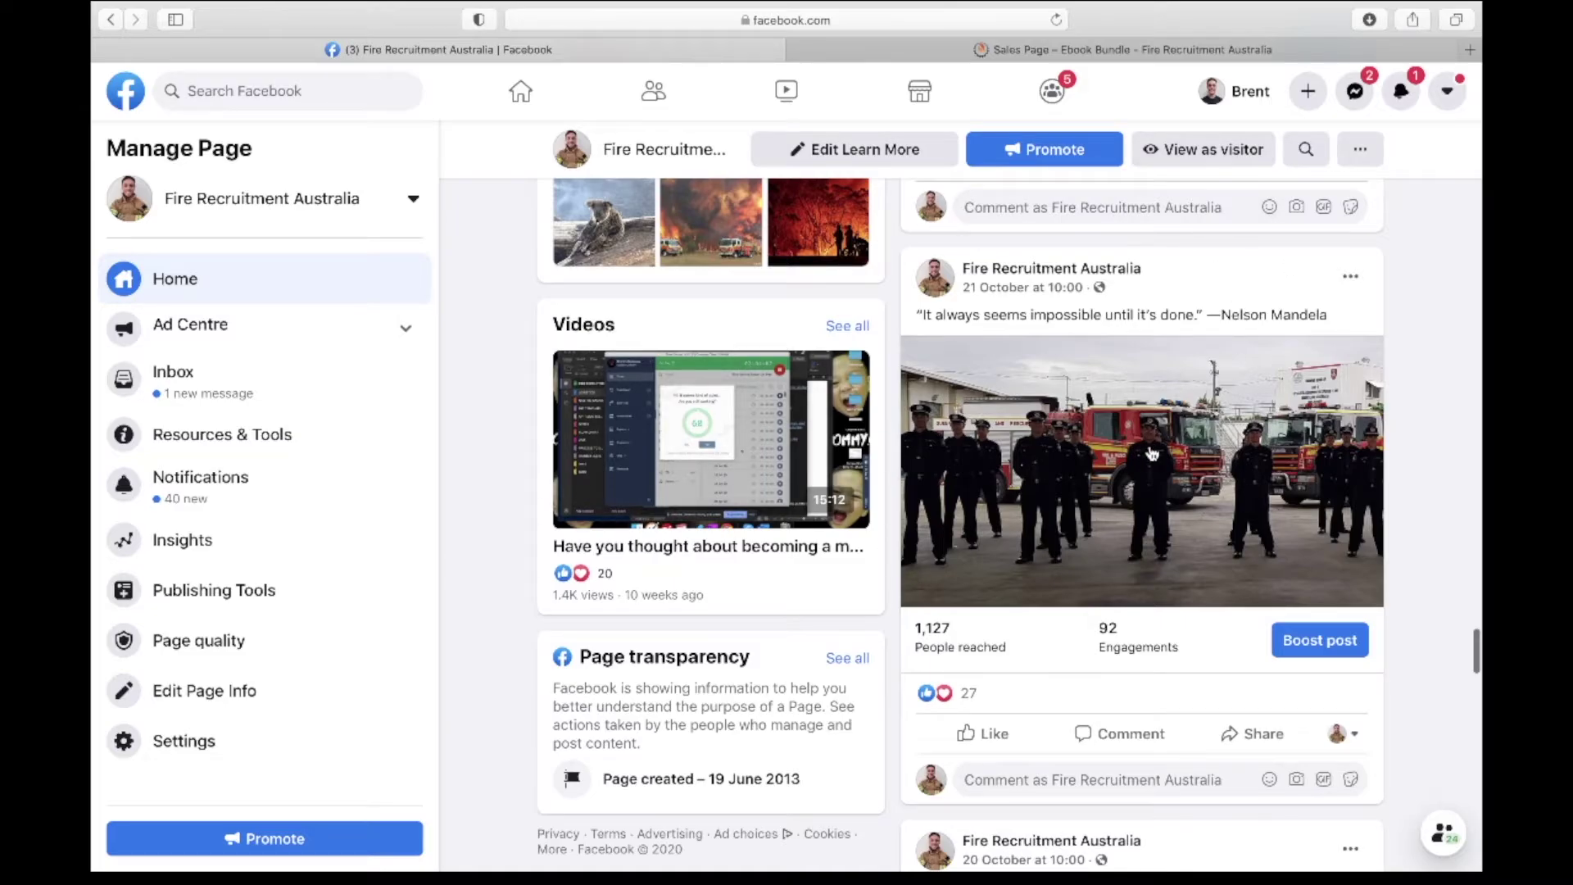
scroll(1457, 442, "down", 2)
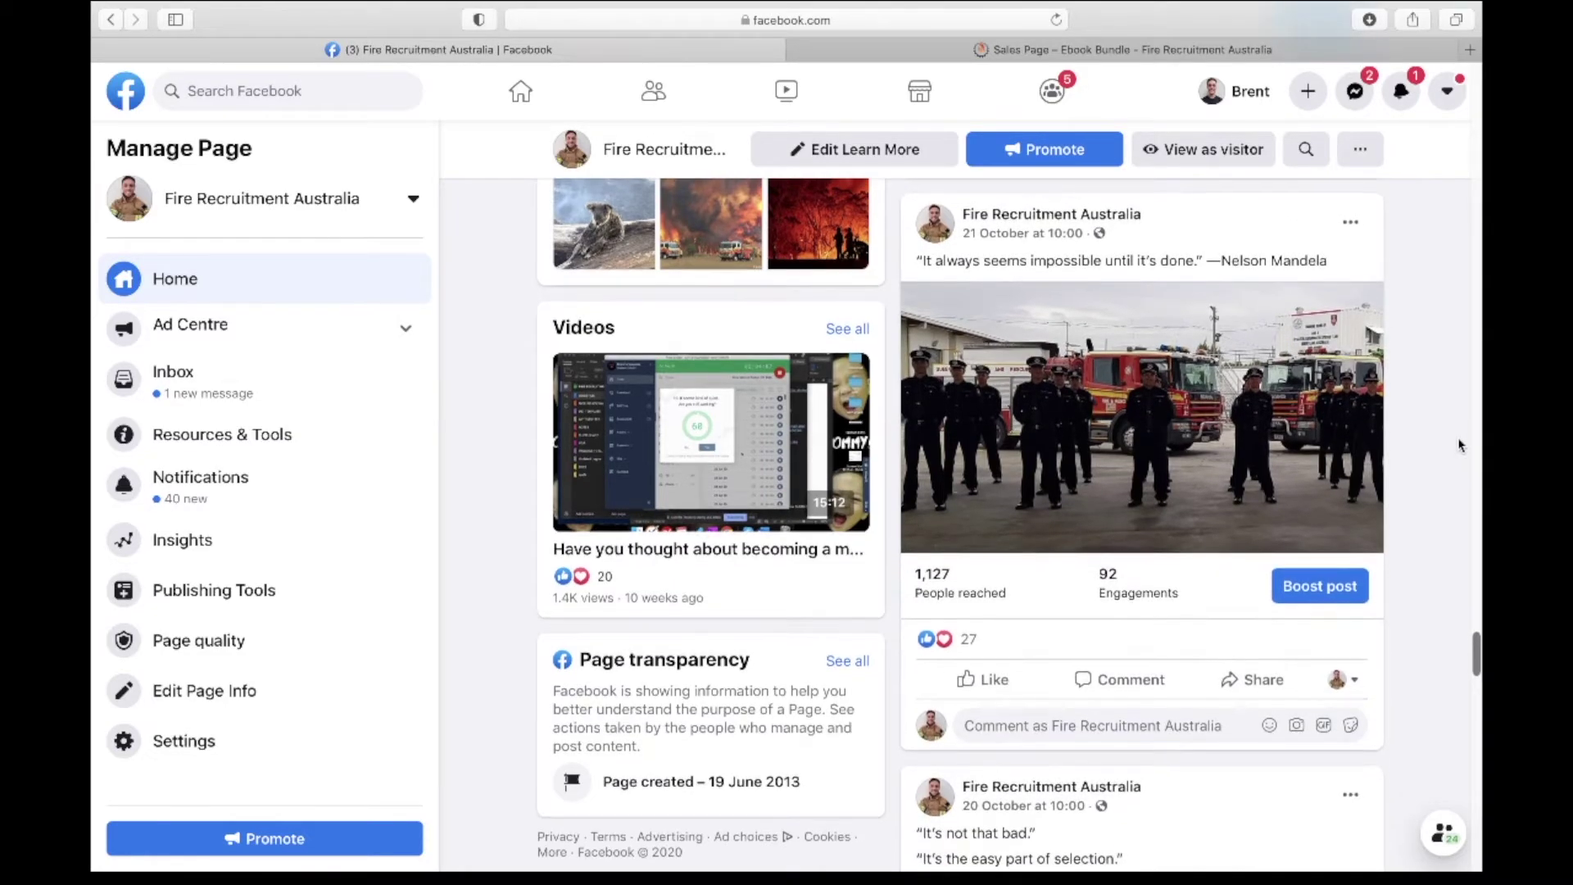
scroll(1441, 447, "up", 1)
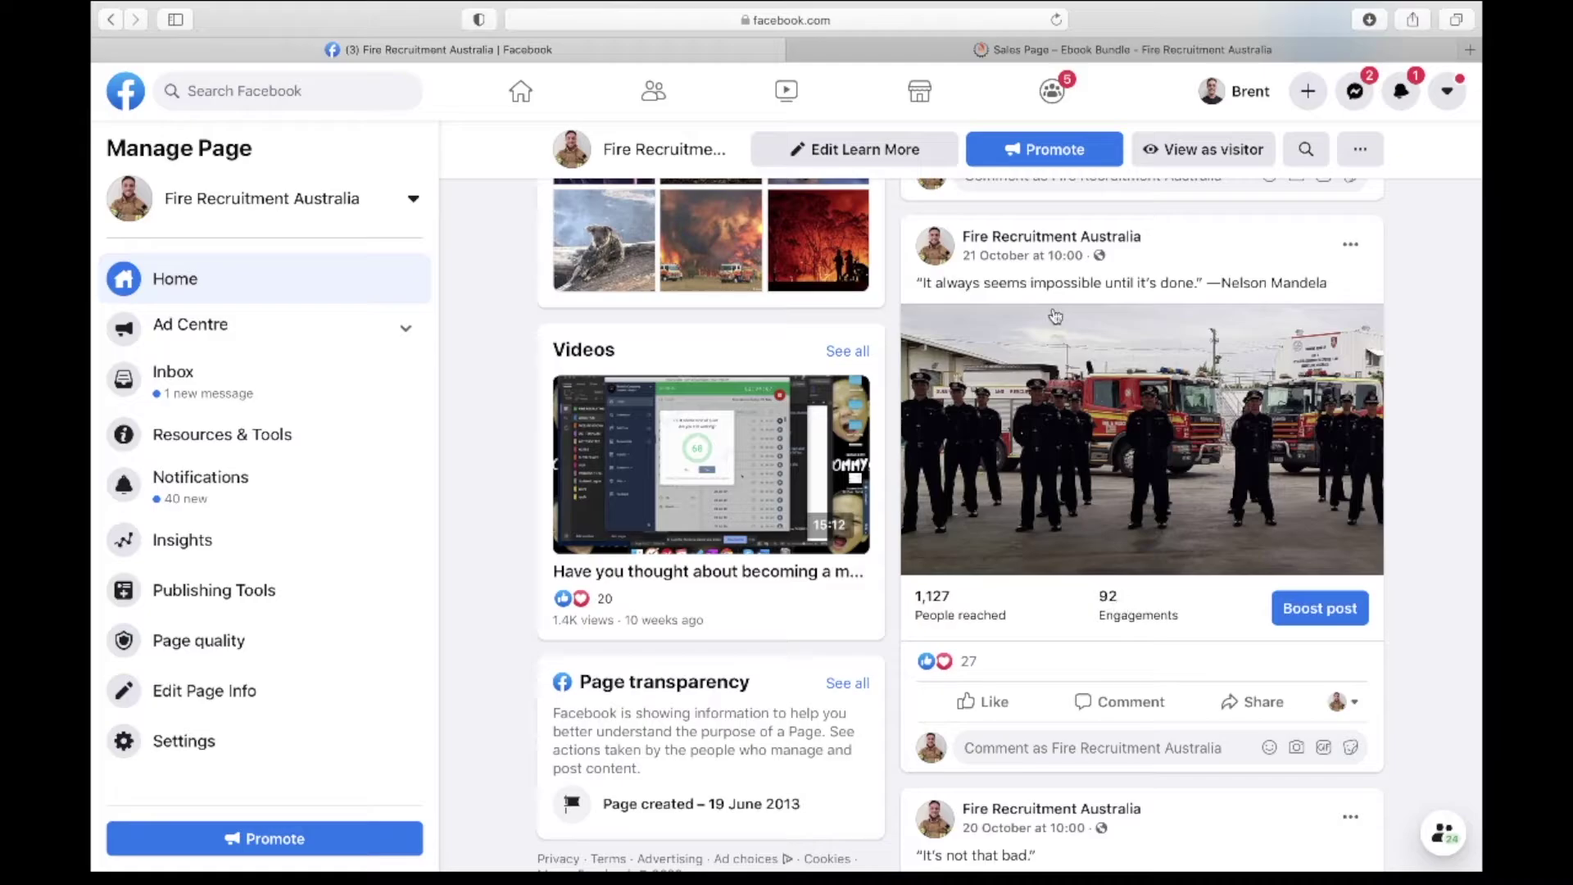
mouse_move(997, 263)
scroll(1423, 444, "down", 4)
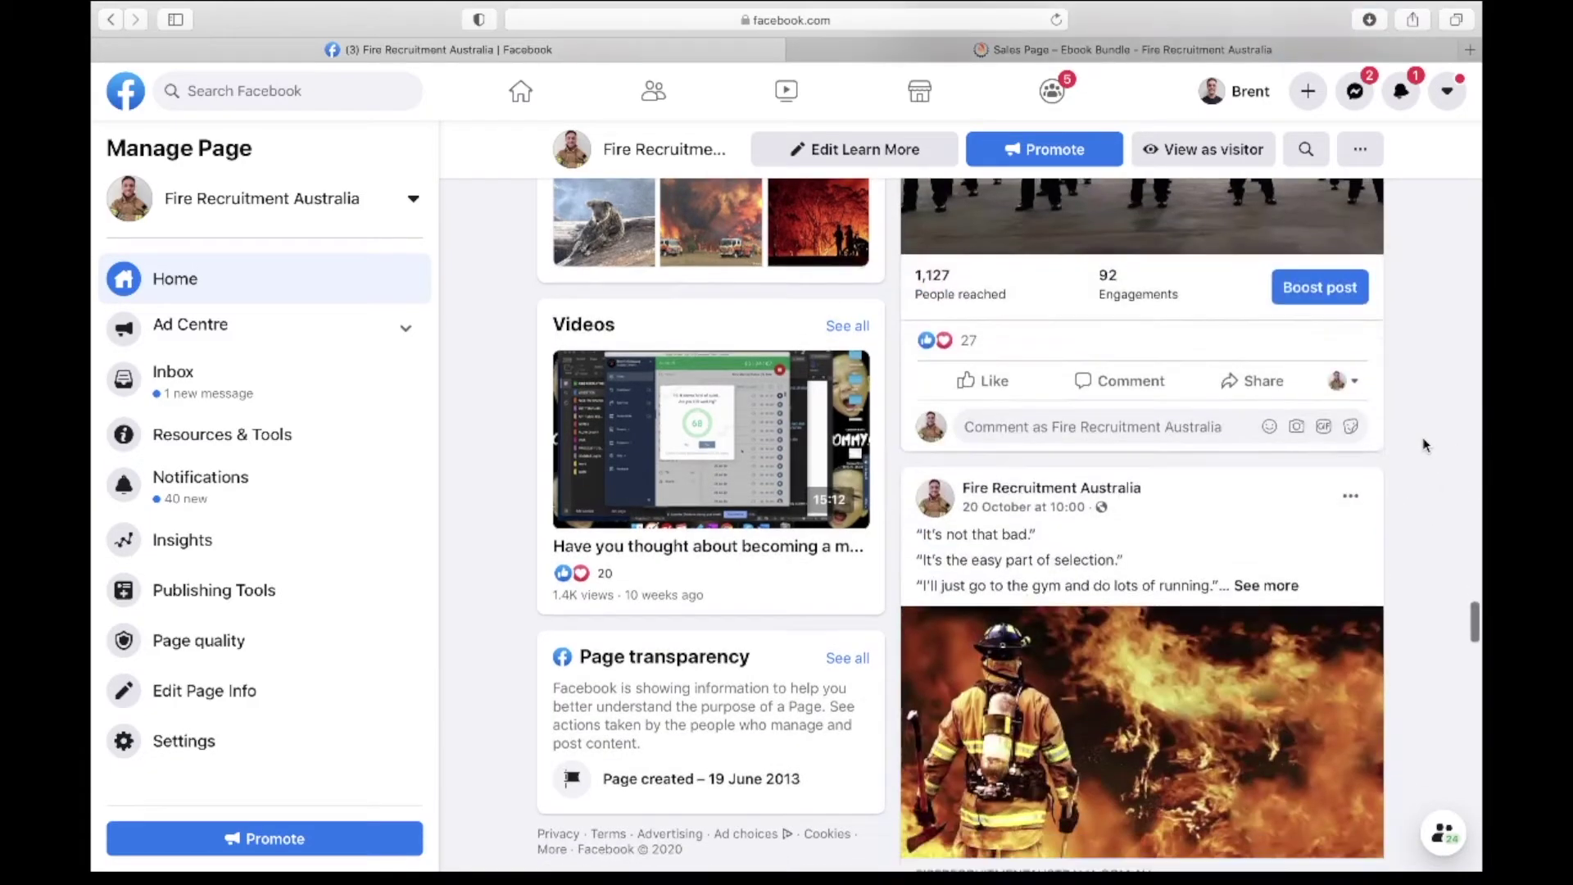
scroll(1424, 445, "up", 5)
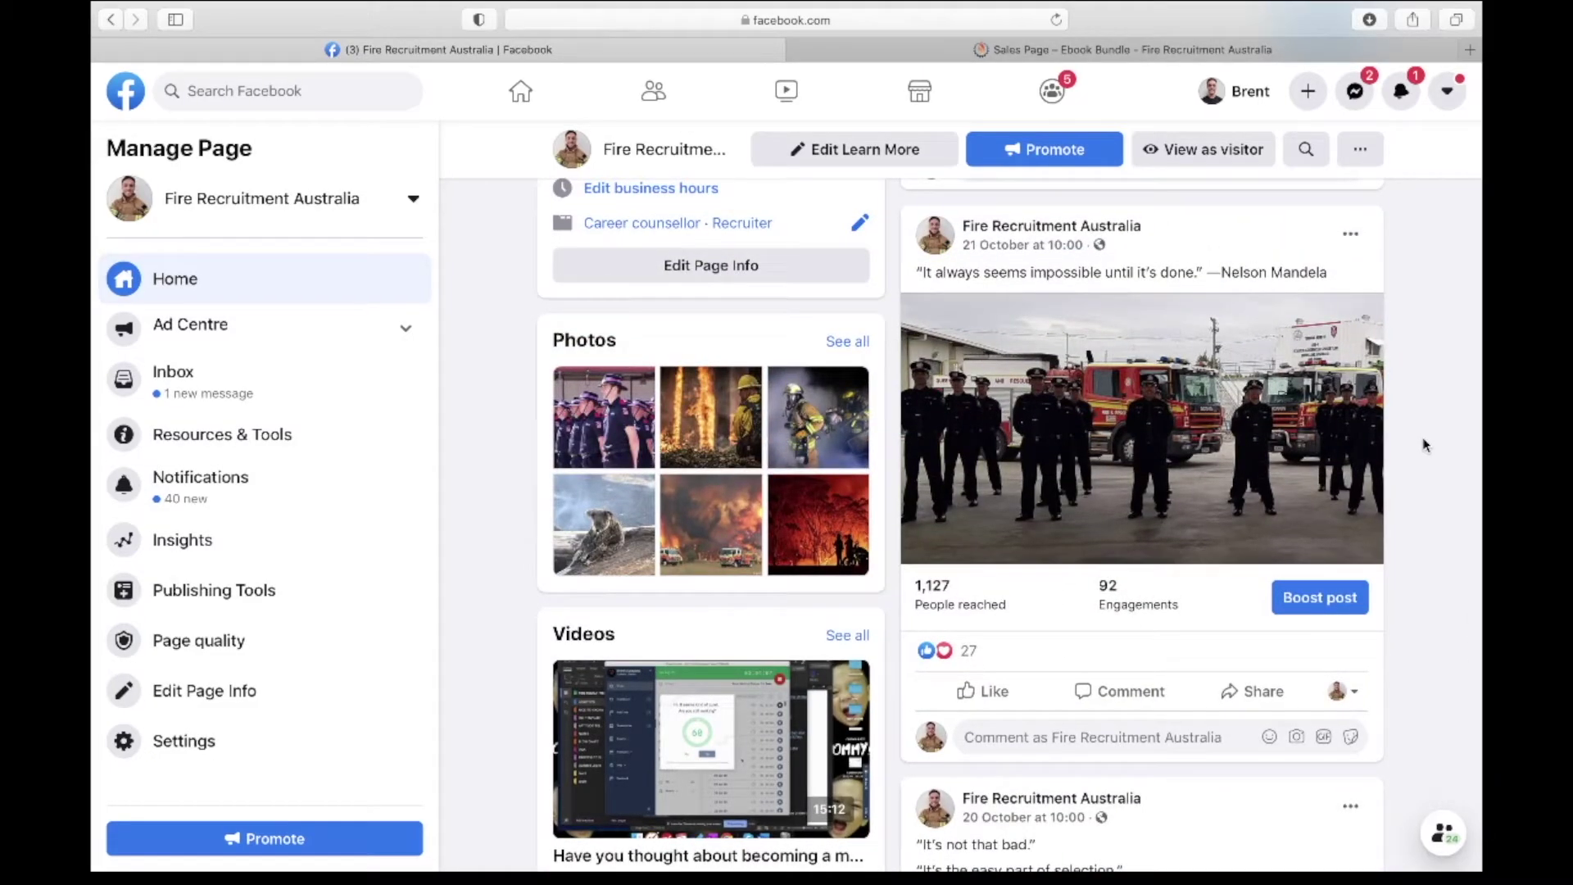
scroll(1423, 445, "down", 5)
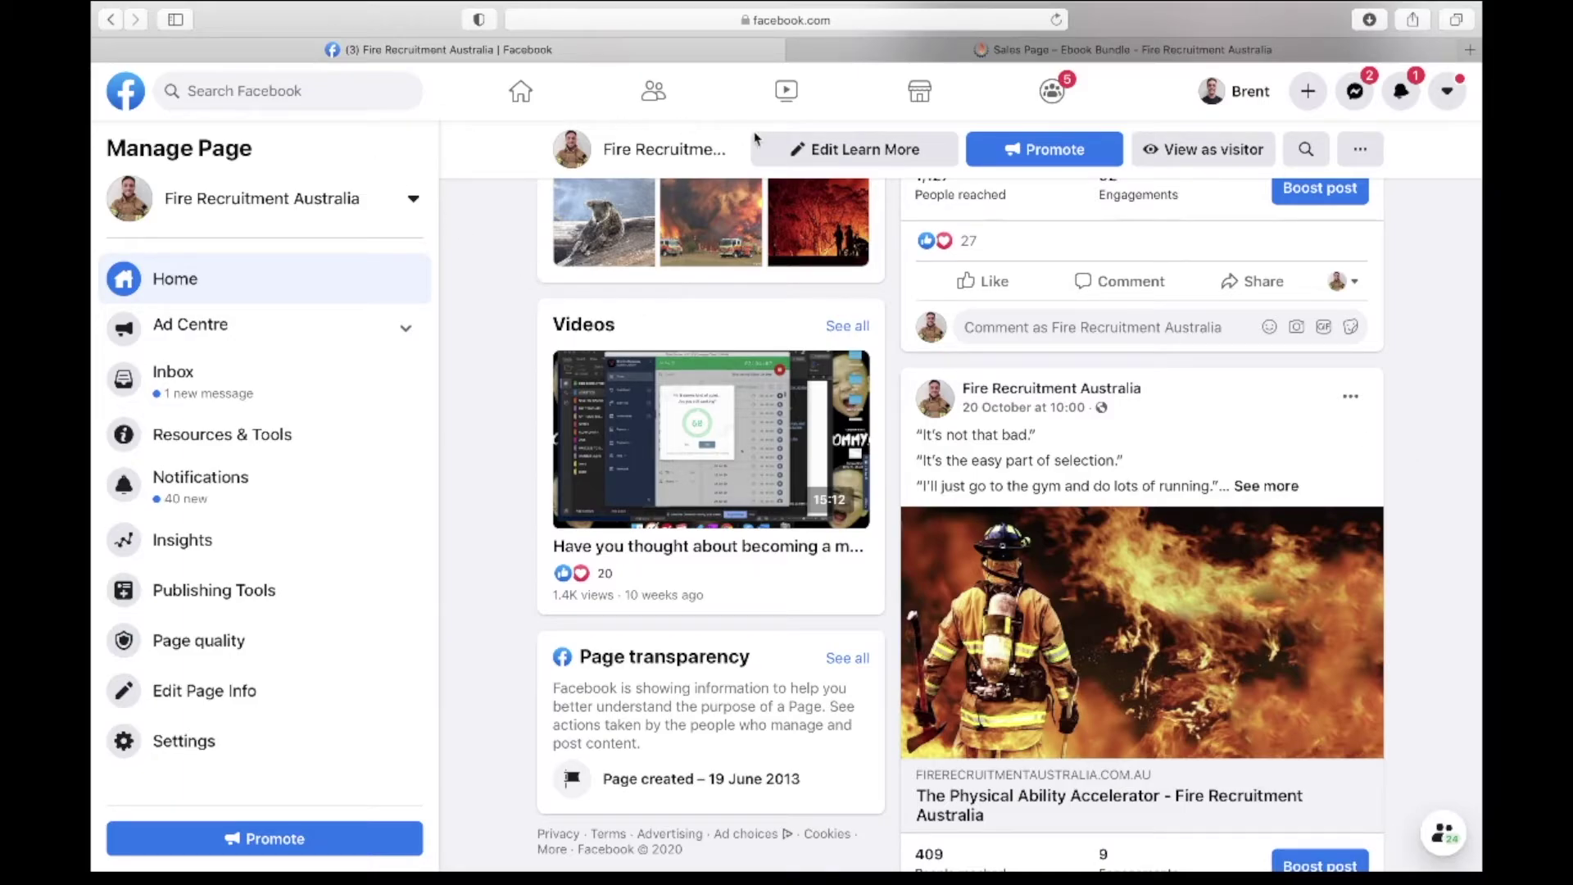
left_click(999, 50)
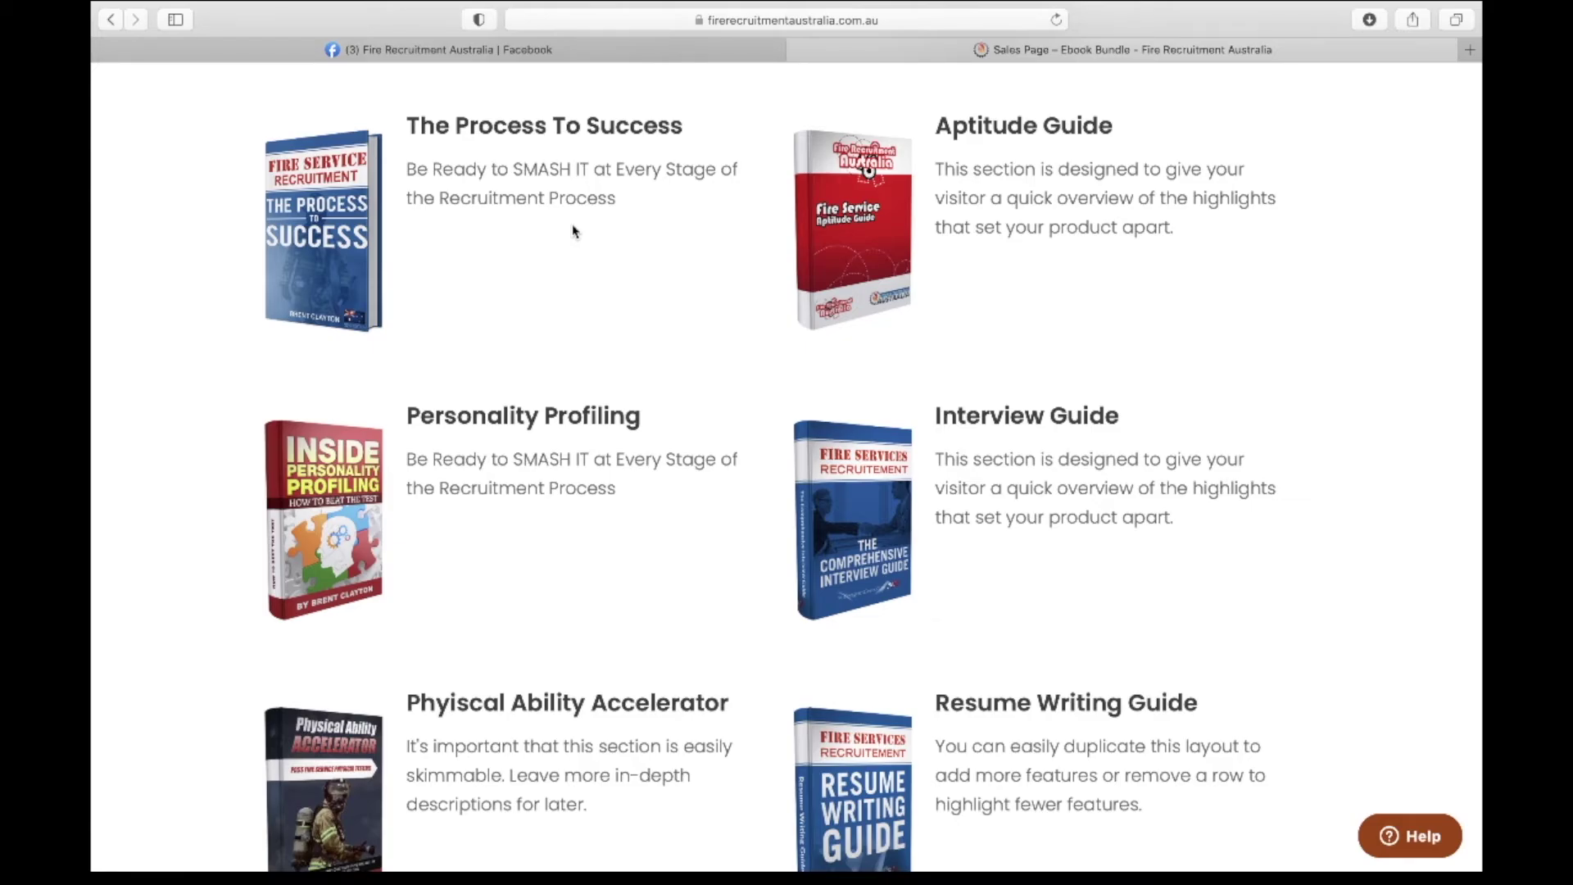
After looking over the six recruitment guides, switch back to the Facebook page.
left_click(368, 53)
View the 21 October Nelson Mandela post's photo full-size, then close the viewer.
scroll(1172, 464, "down", 5)
scroll(1173, 465, "up", 4)
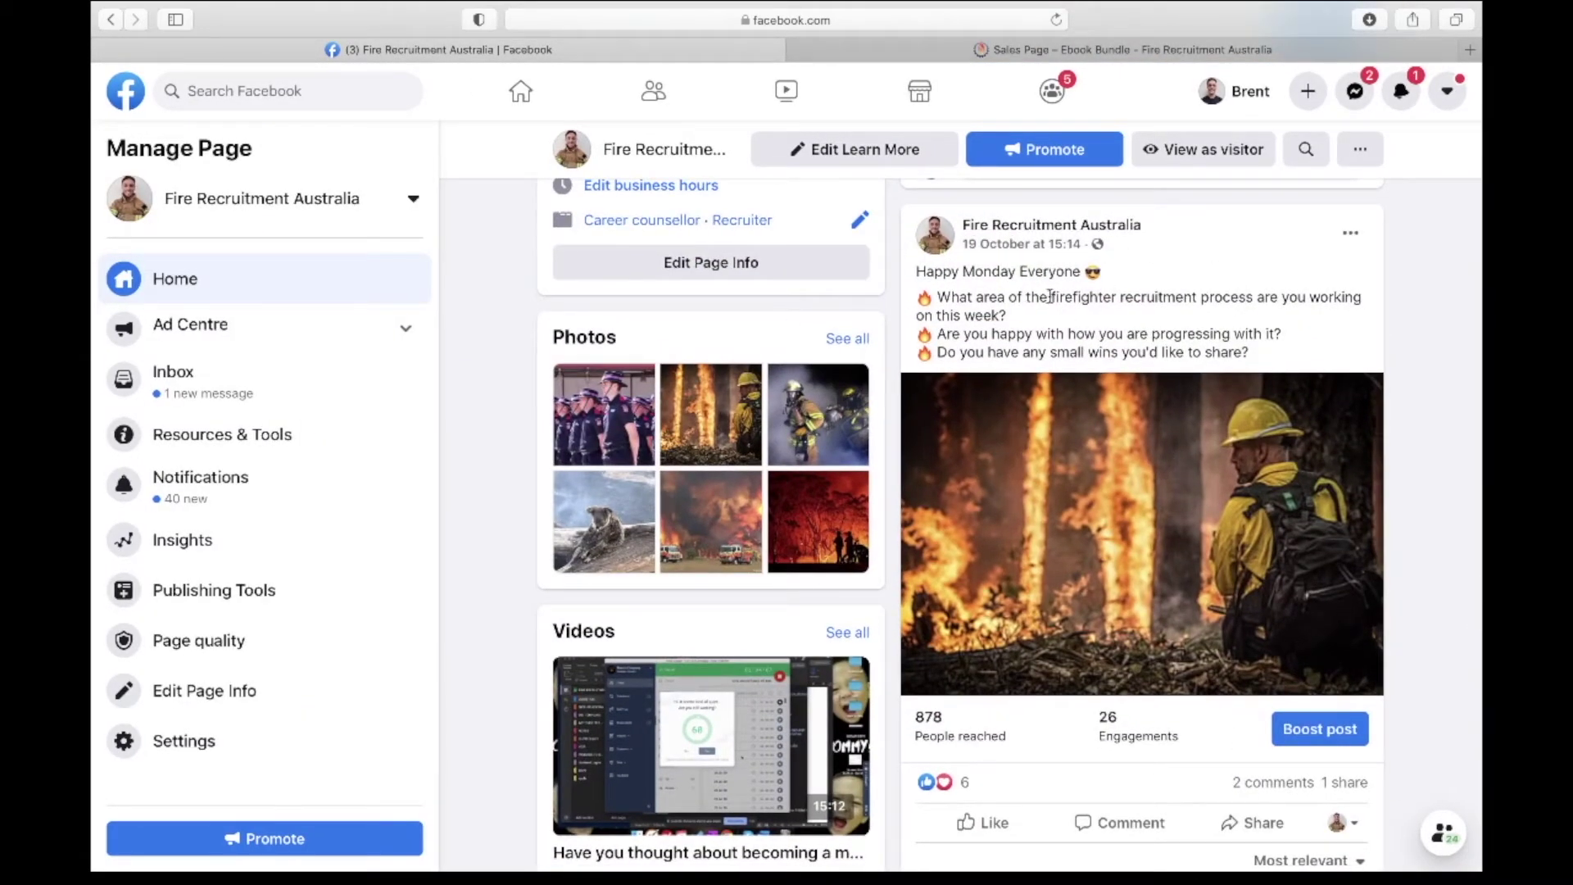
scroll(1419, 385, "up", 15)
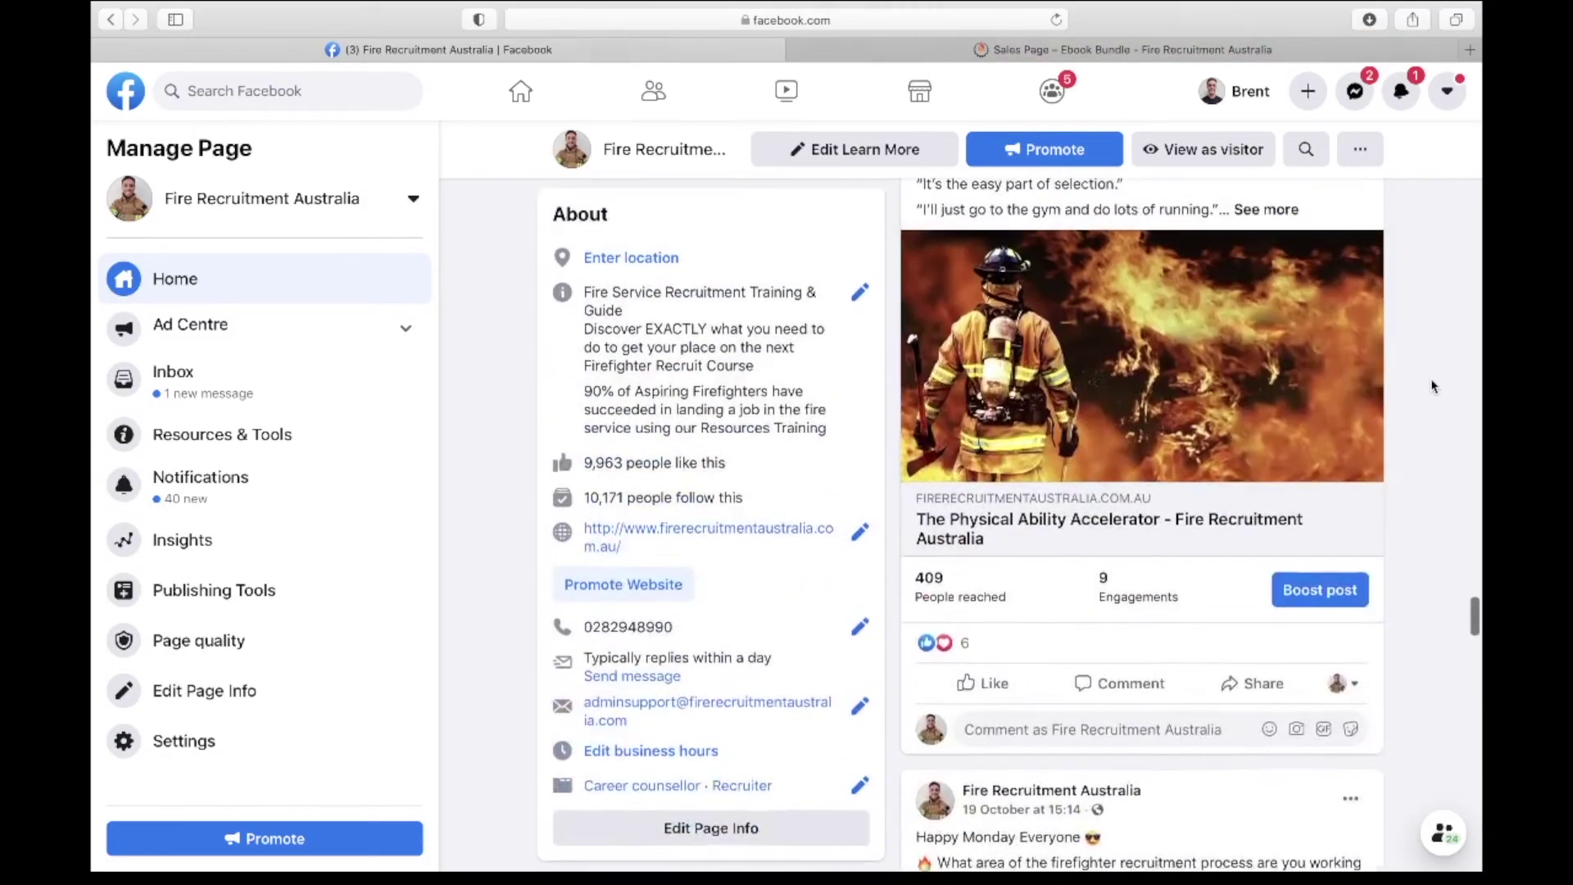
scroll(1432, 386, "down", 2)
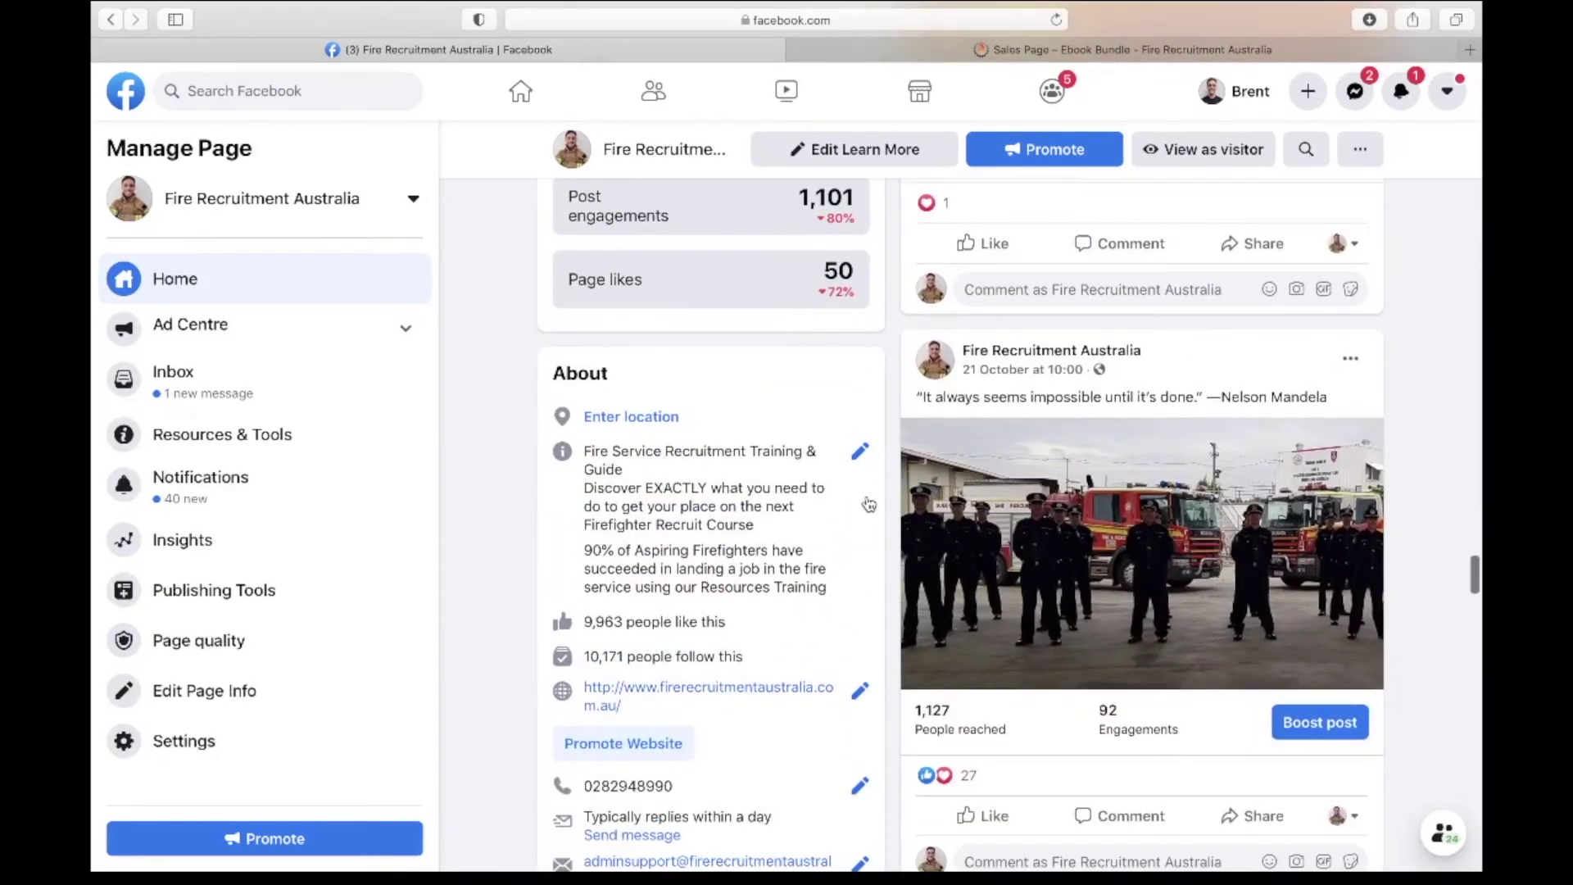
left_click(1127, 511)
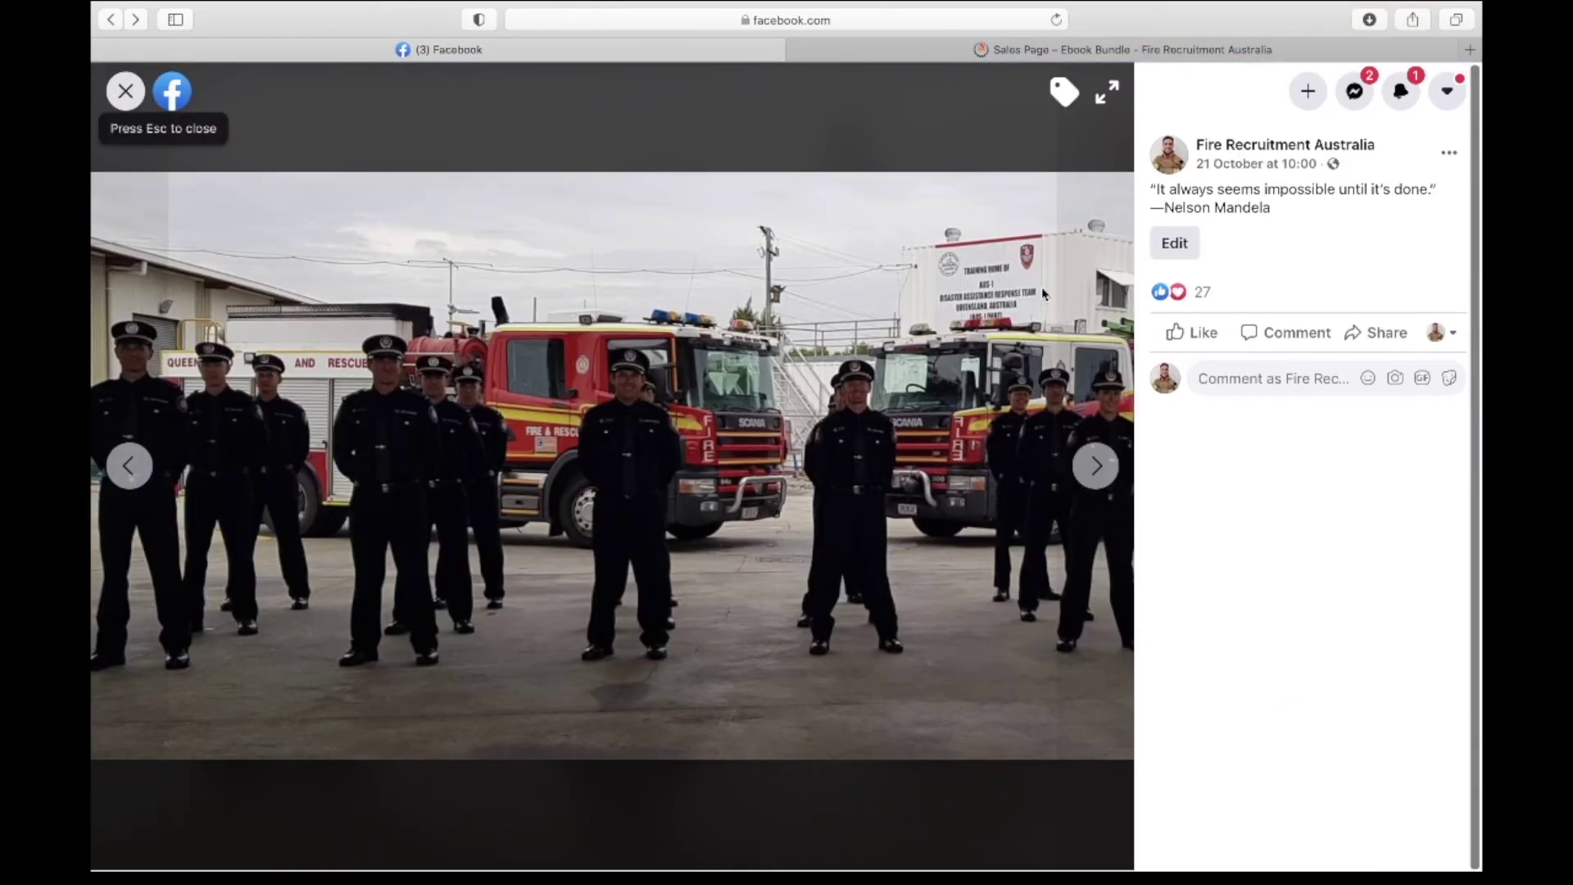
left_click(126, 92)
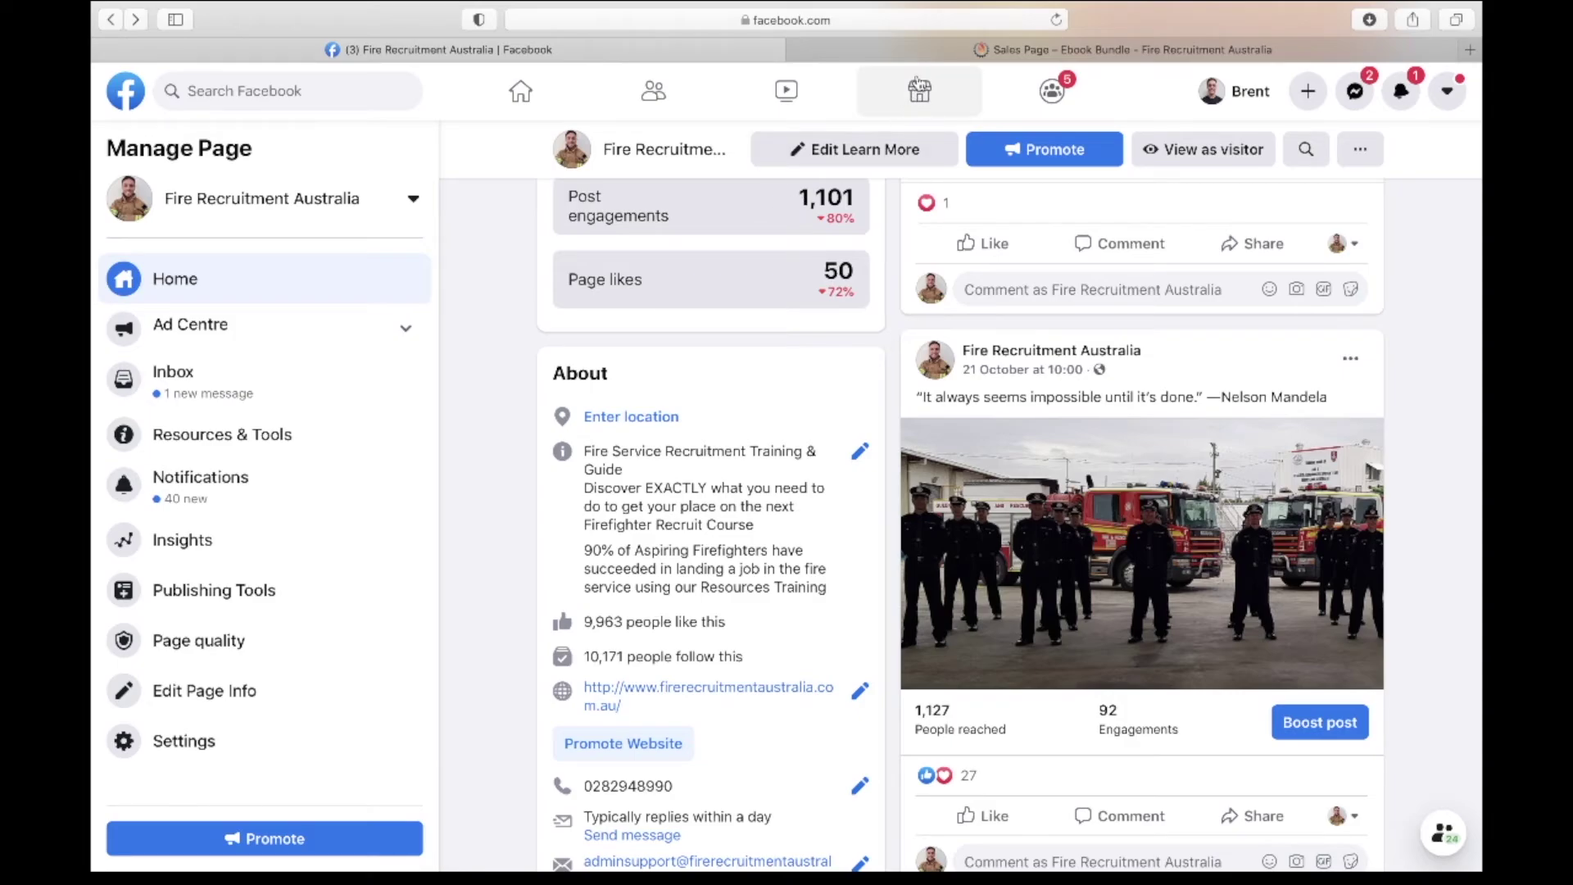
mouse_move(913, 60)
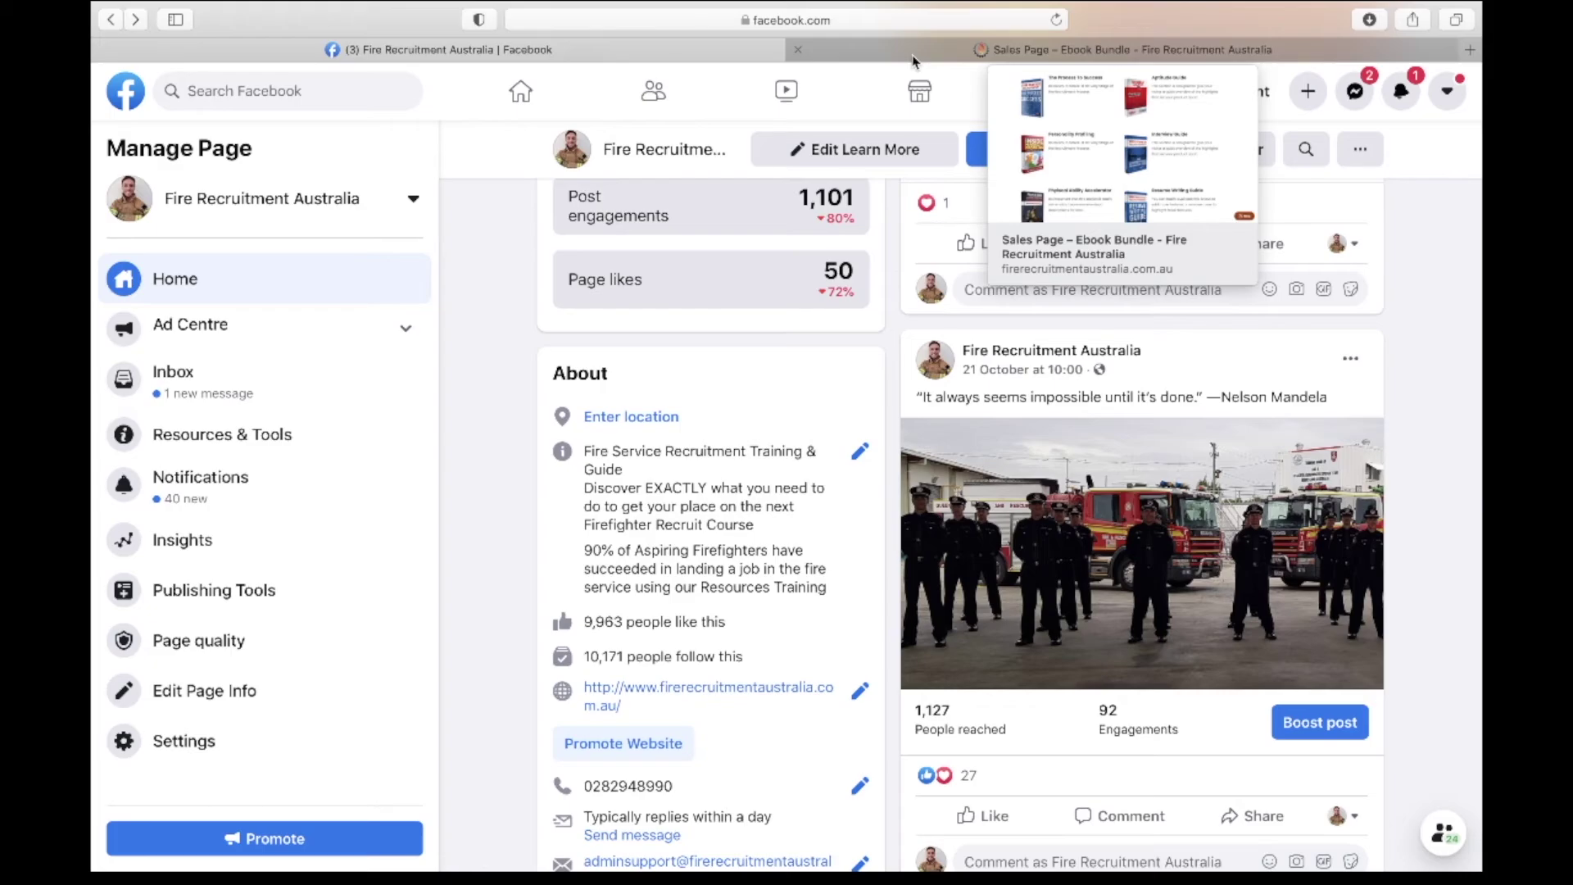
left_click(914, 60)
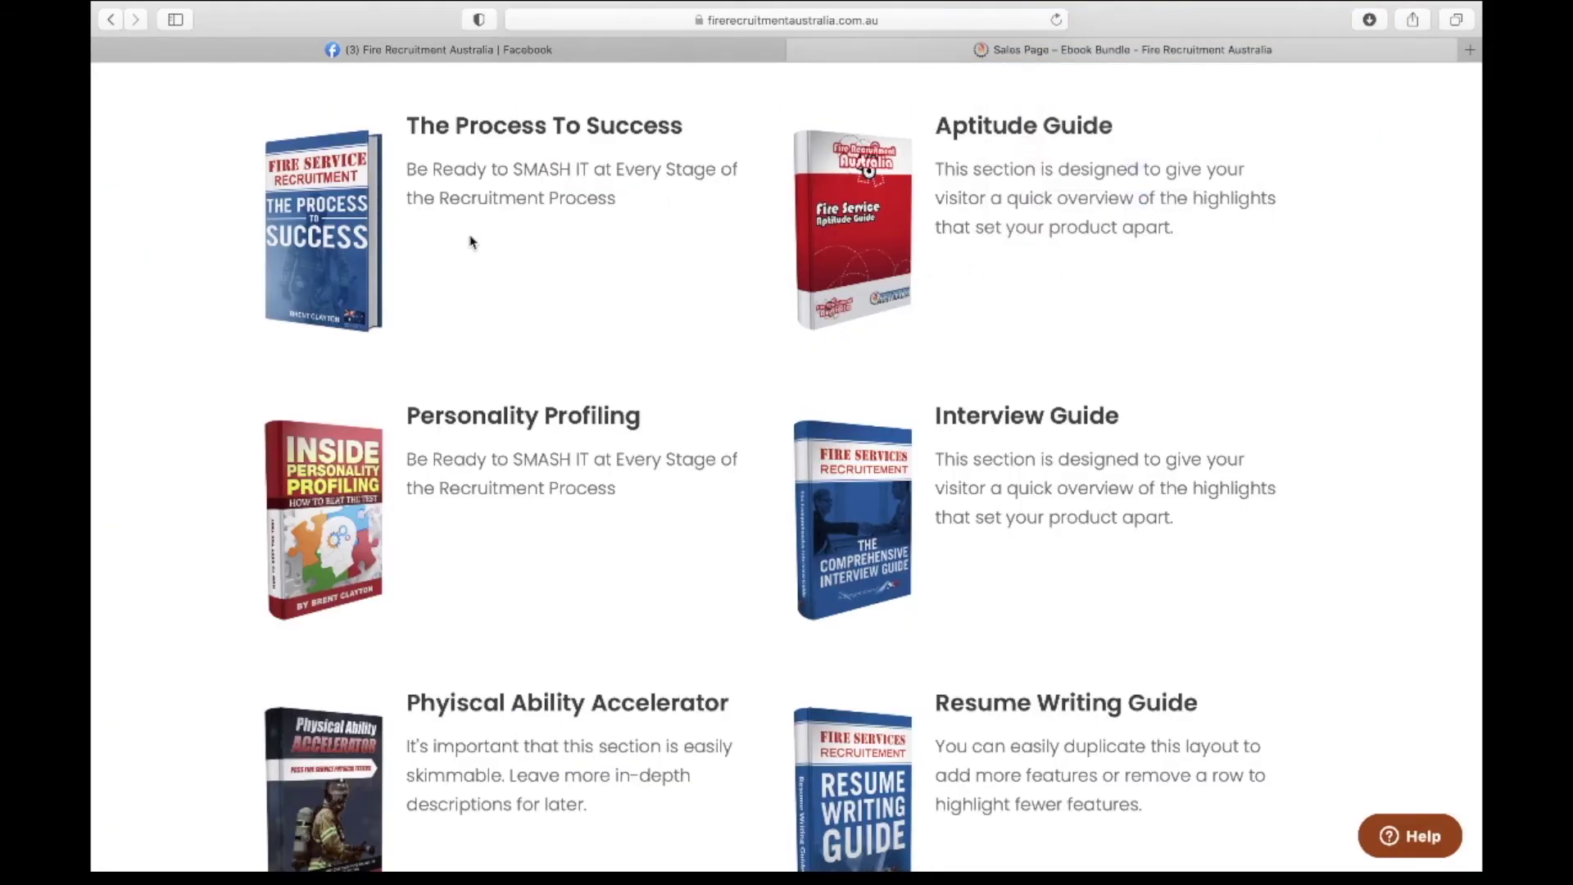
left_click(541, 51)
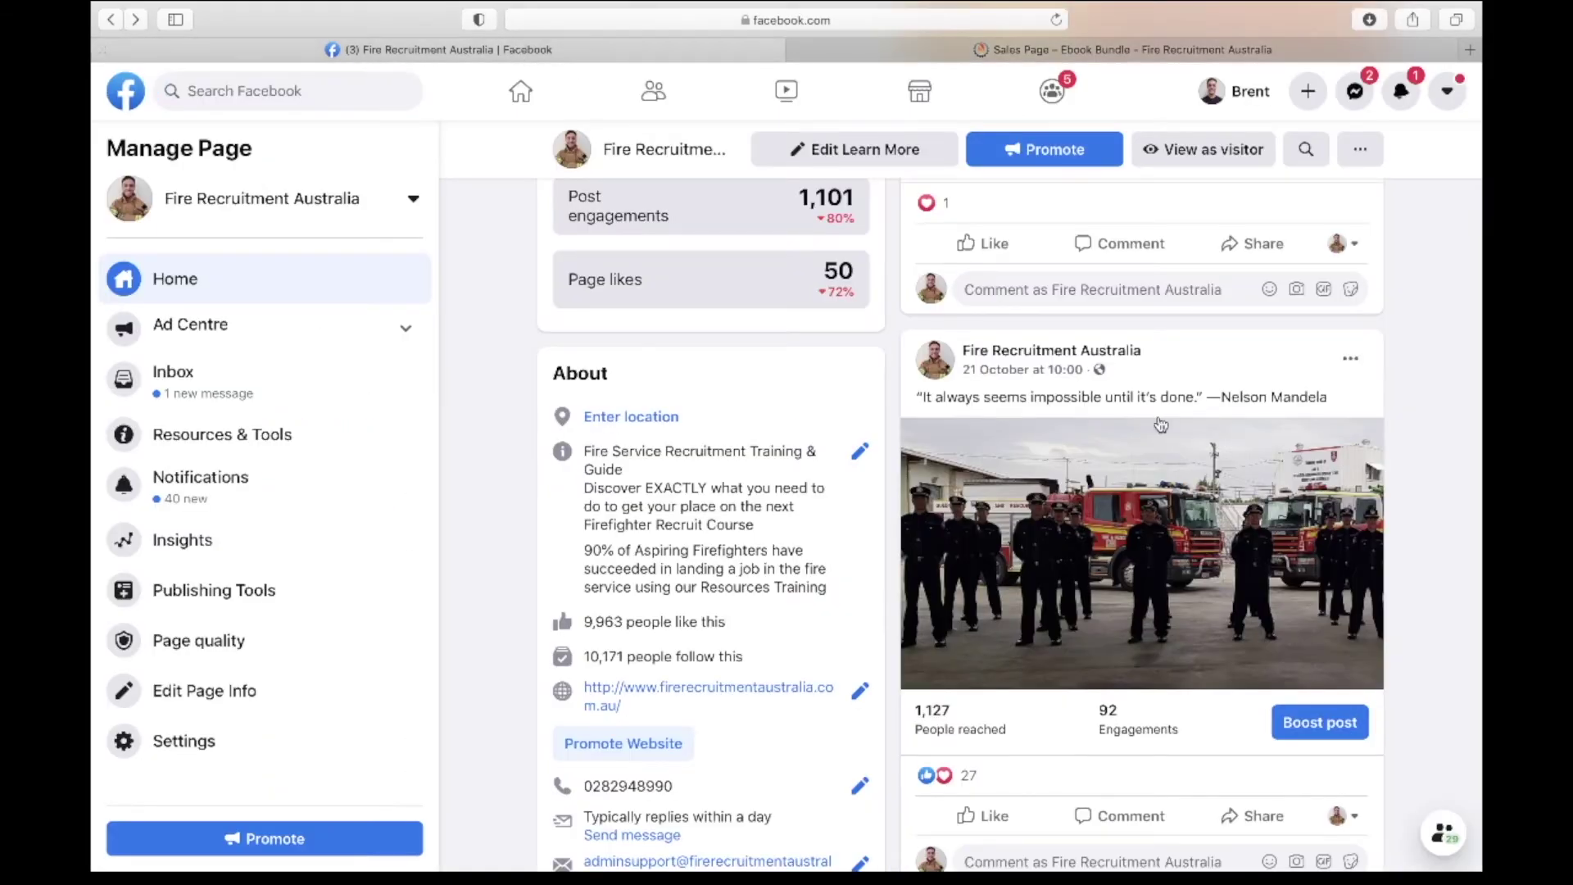
scroll(1160, 425, "down", 2)
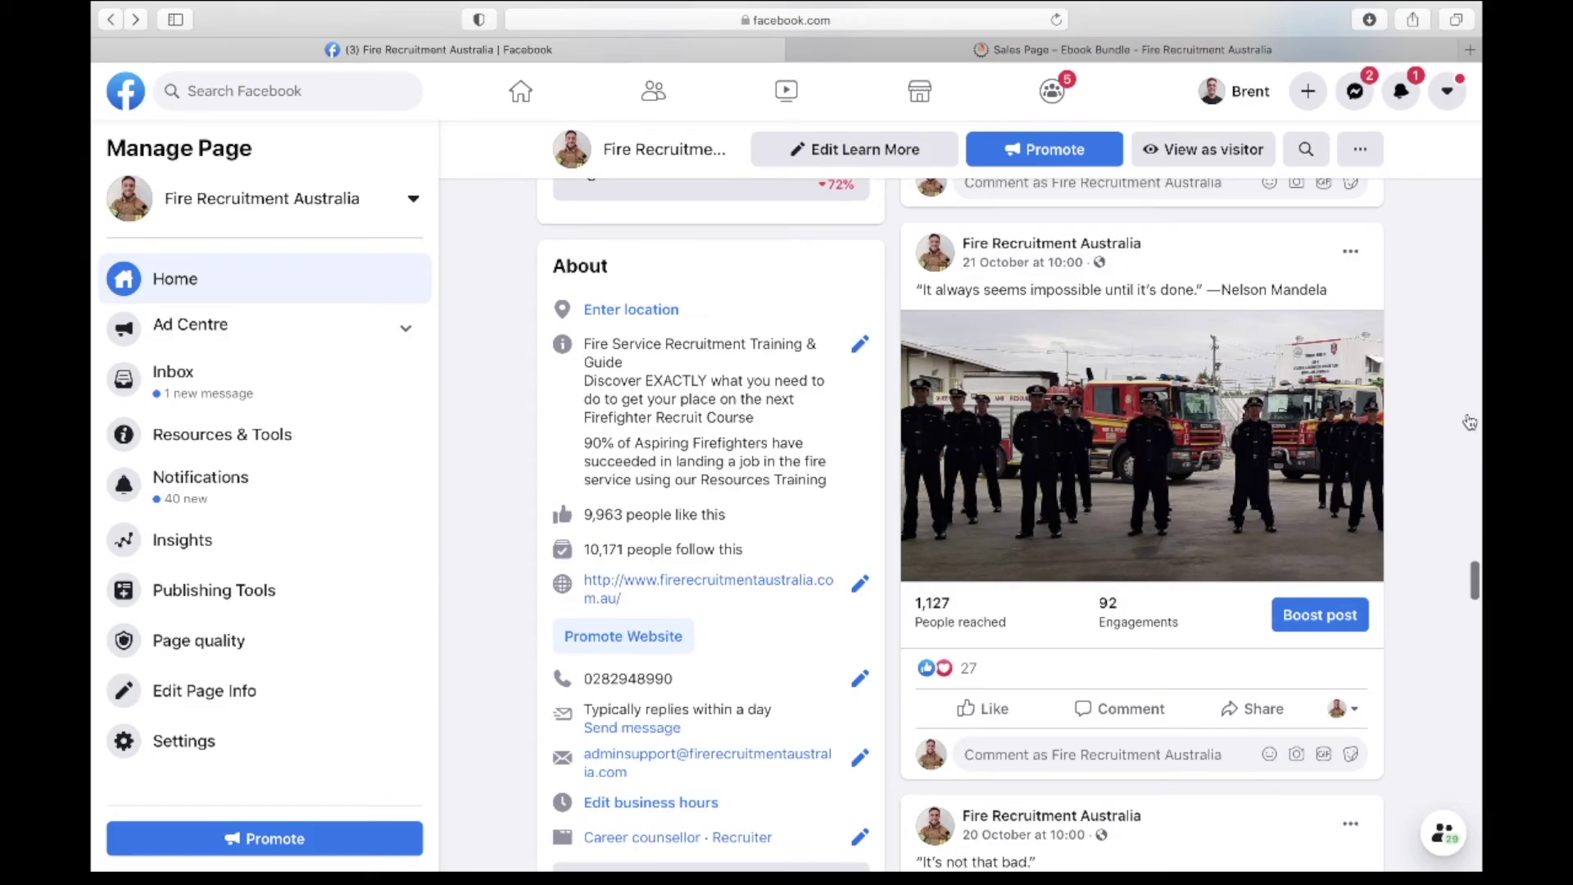
scroll(1403, 480, "down", 10)
scroll(1402, 479, "down", 2)
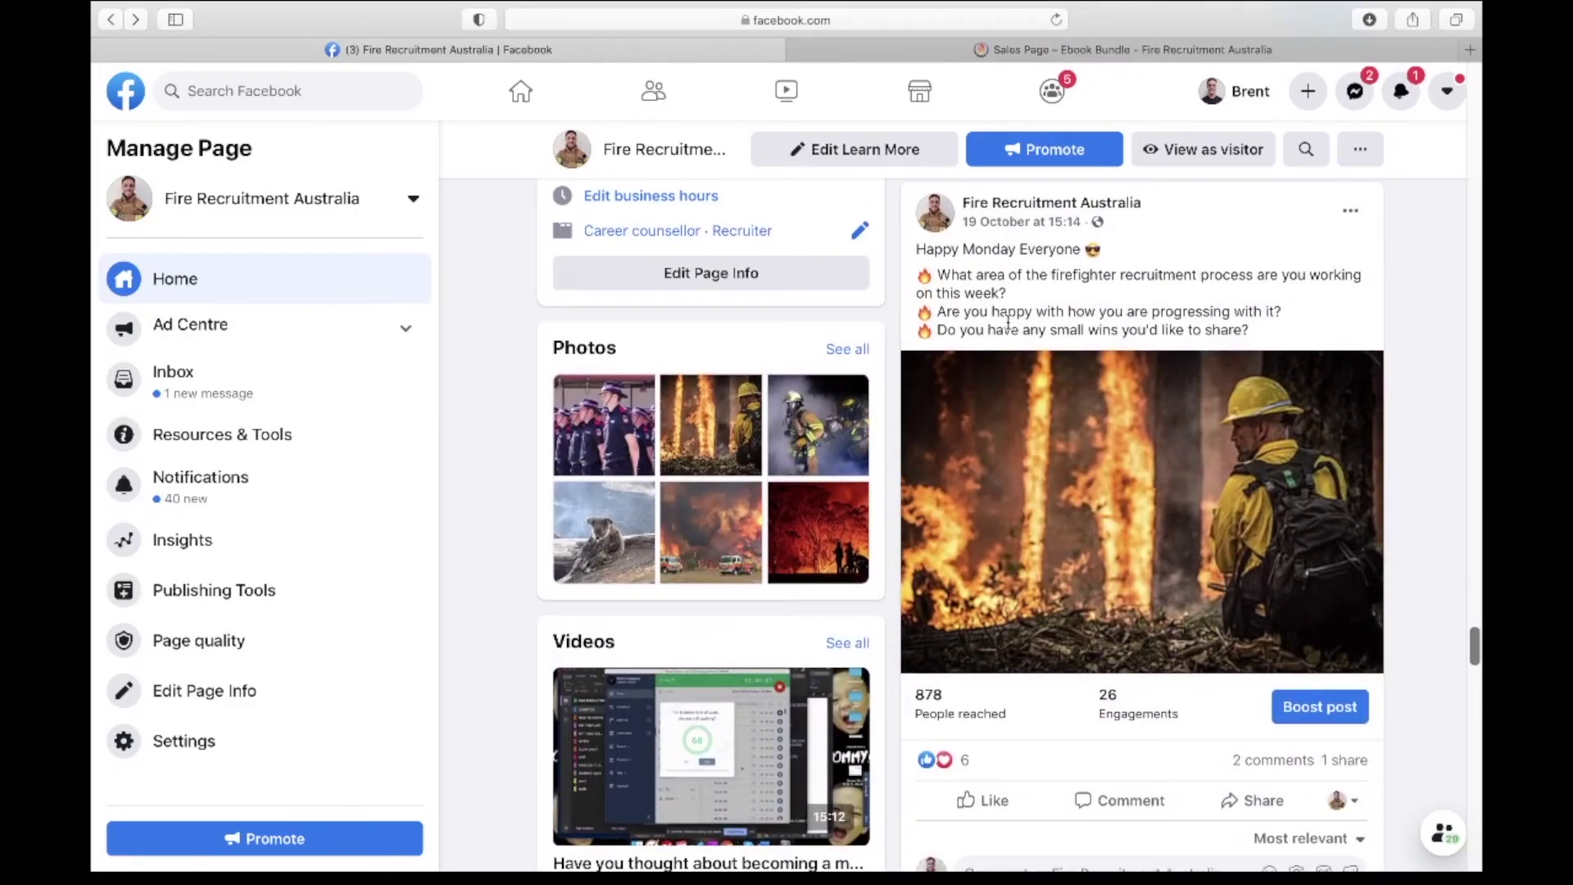
scroll(1236, 564, "down", 2)
scroll(1236, 563, "up", 3)
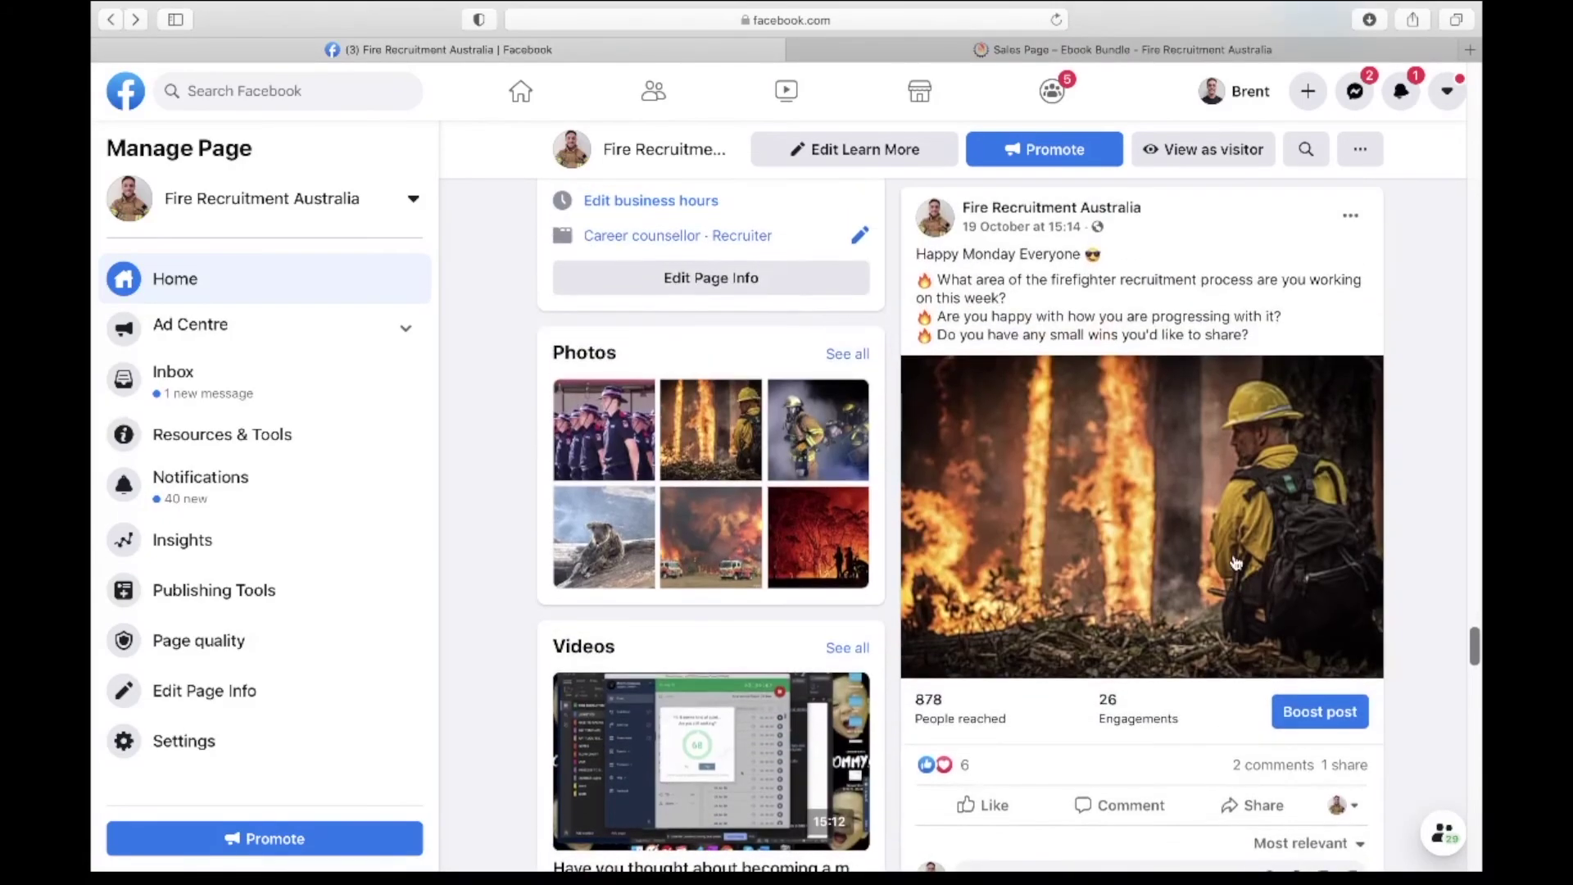
scroll(1429, 396, "up", 5)
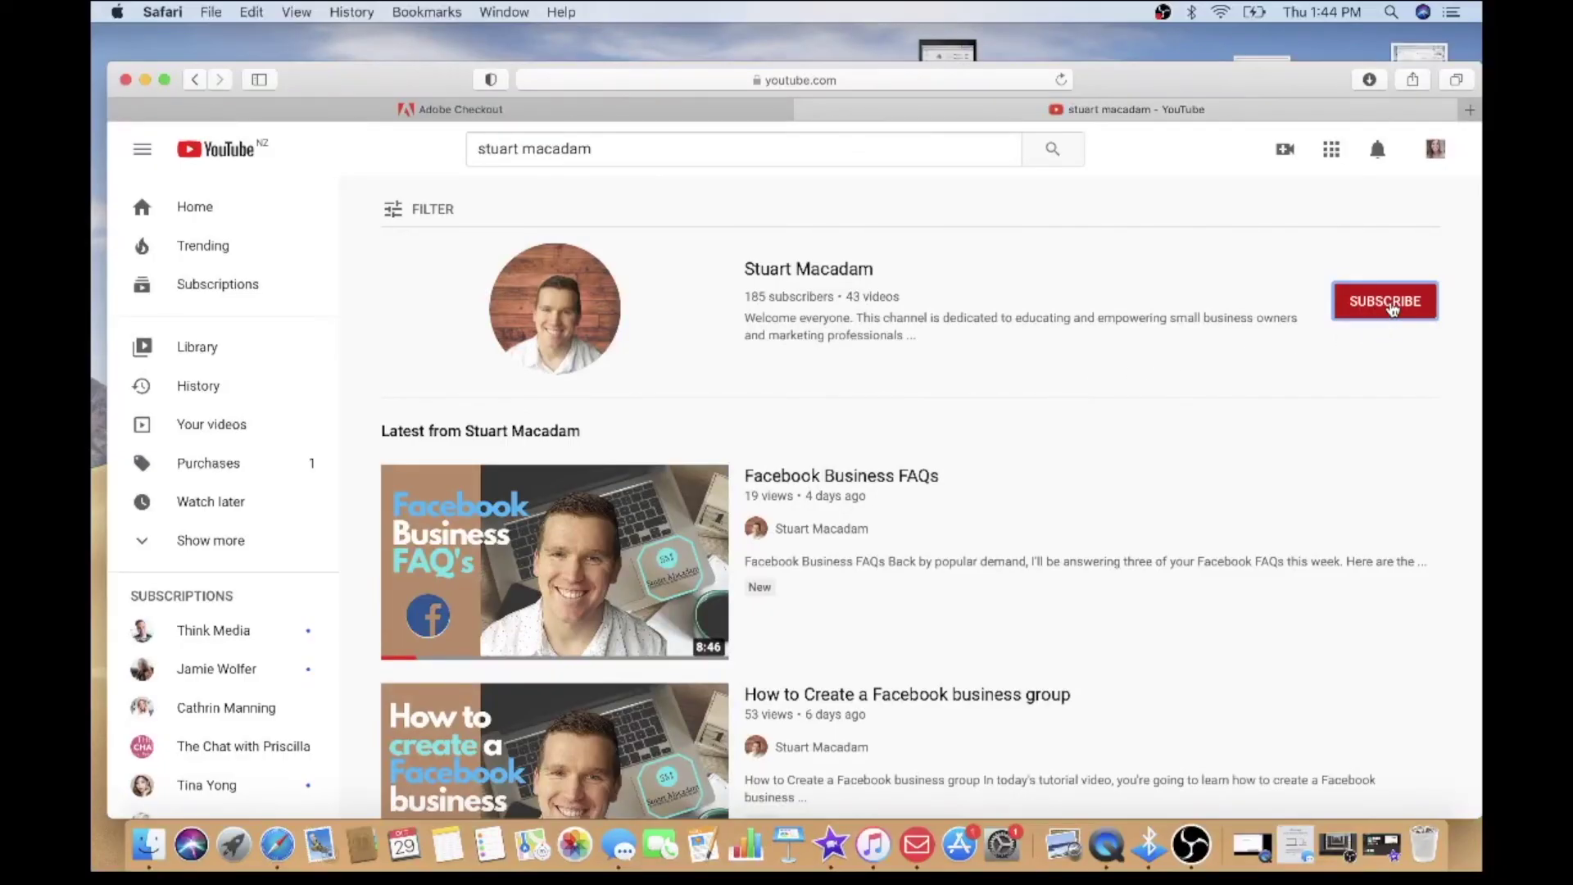
Subscribe to the small-business marketing channel and set its notifications to All.
left_click(1392, 309)
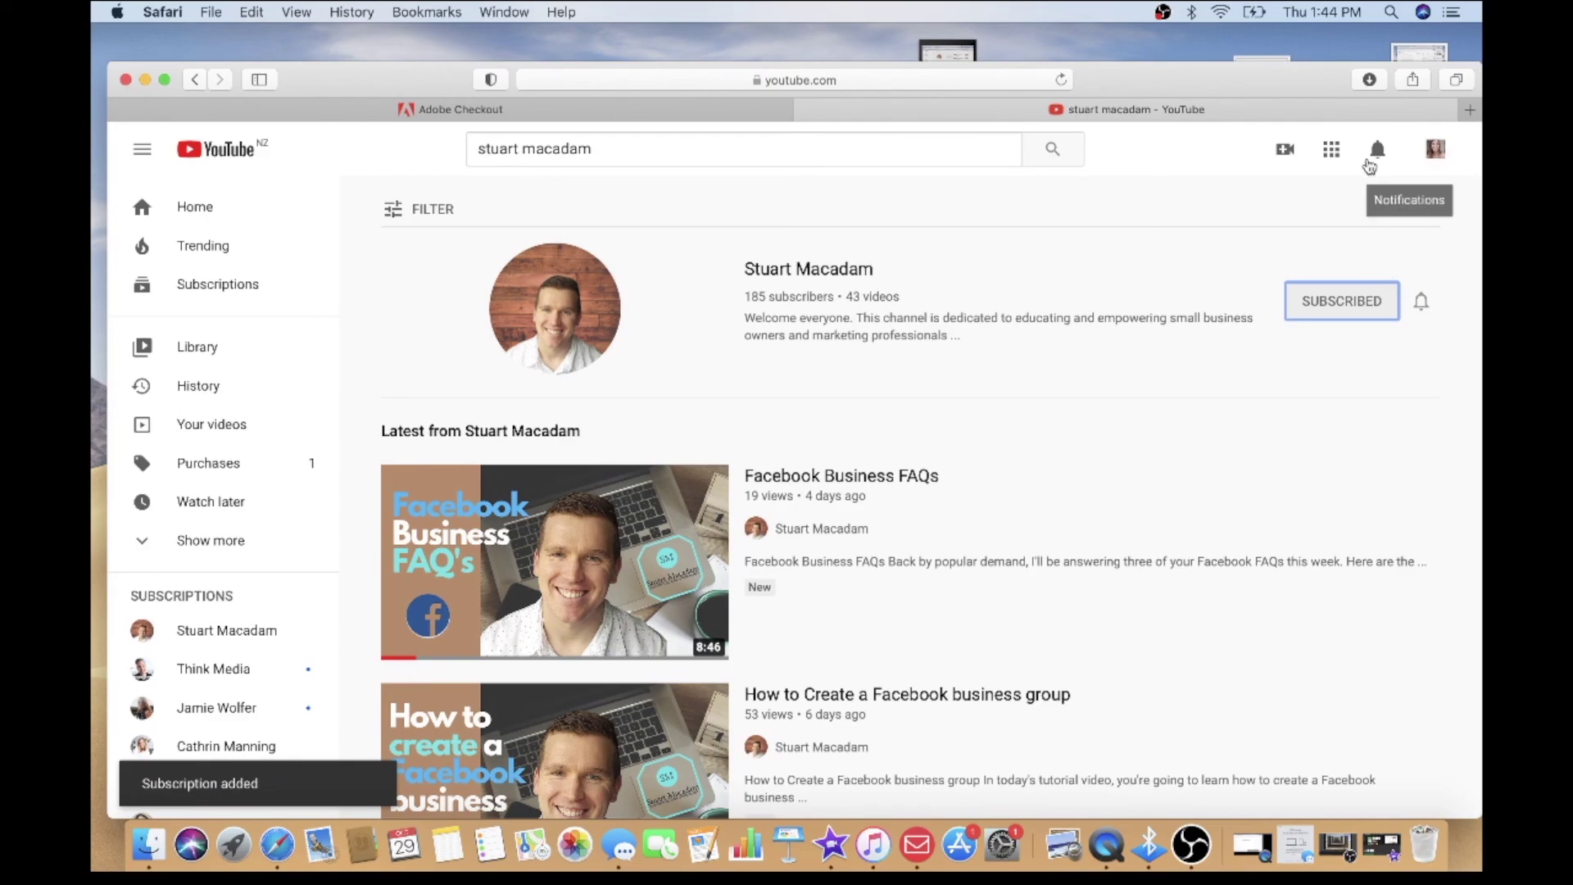
left_click(1377, 149)
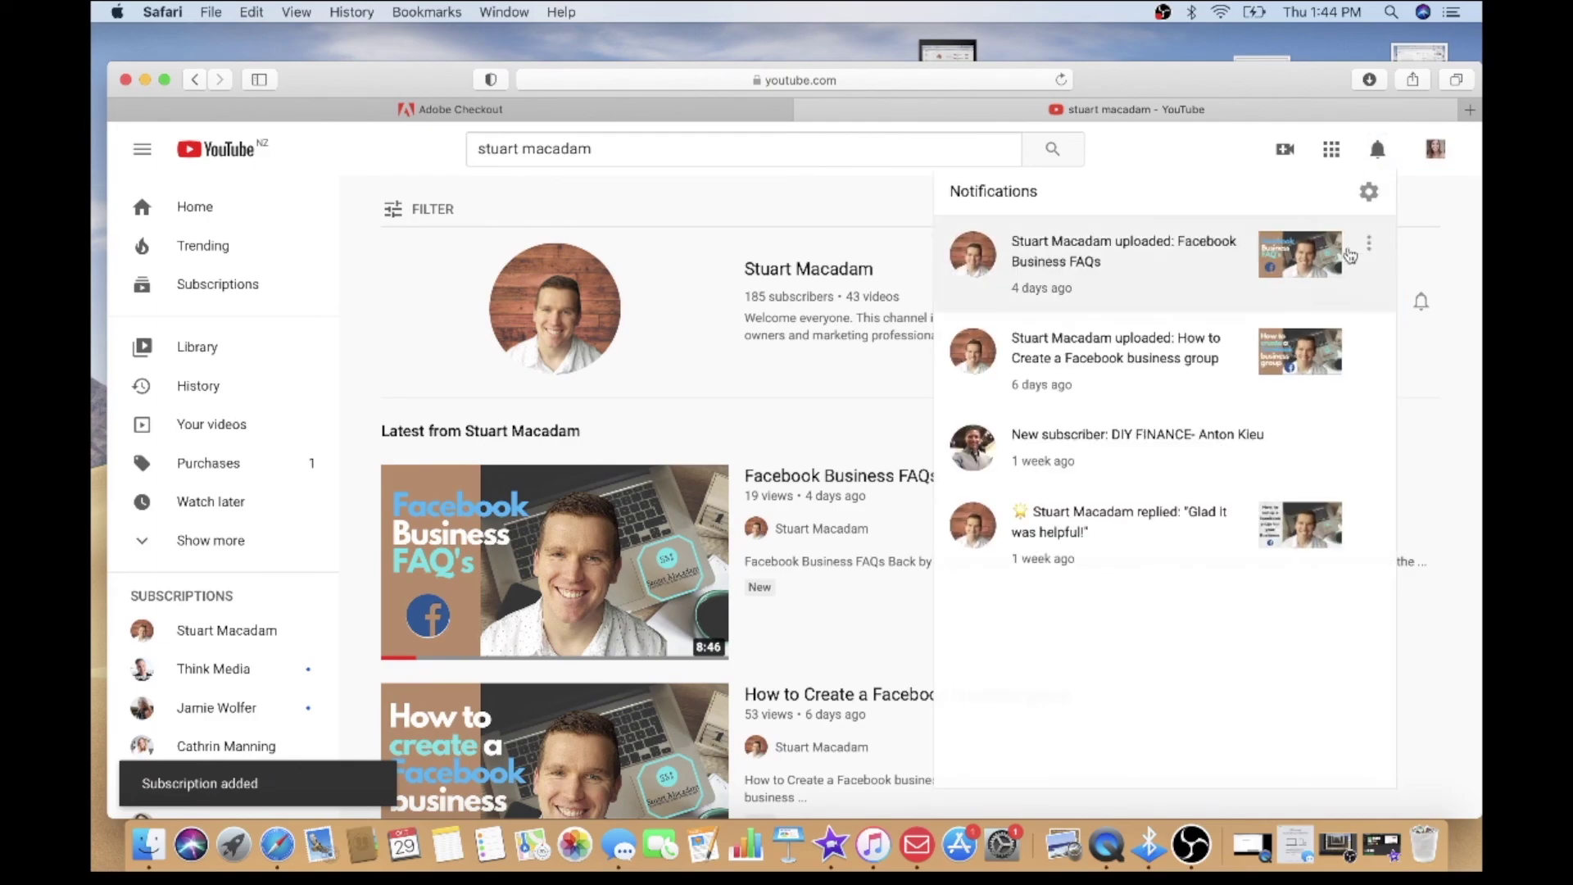
left_click(1421, 301)
left_click(1341, 355)
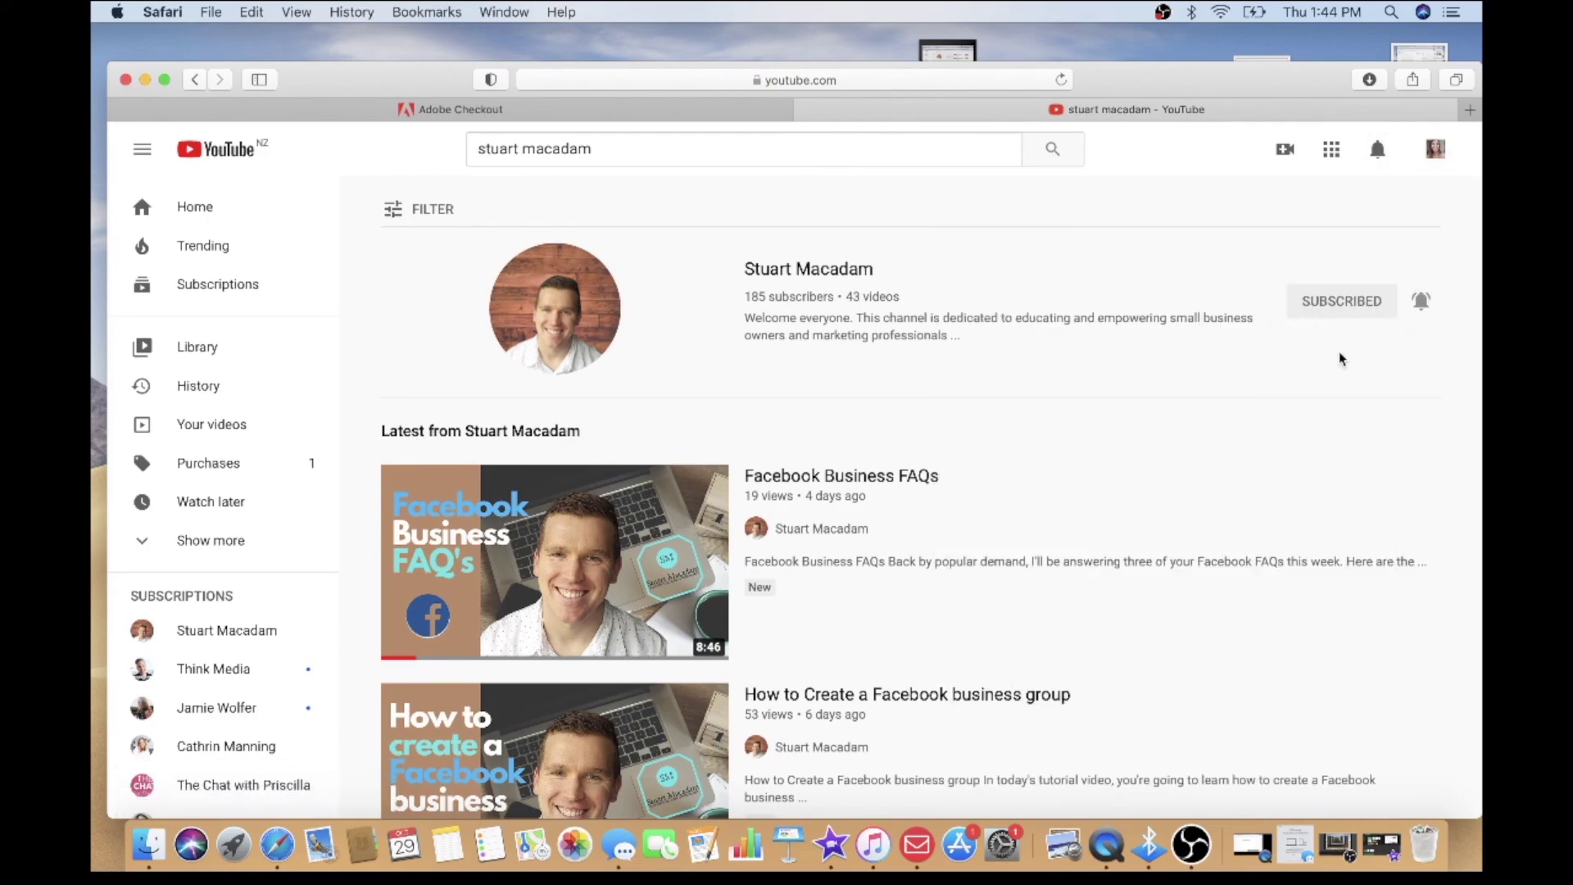